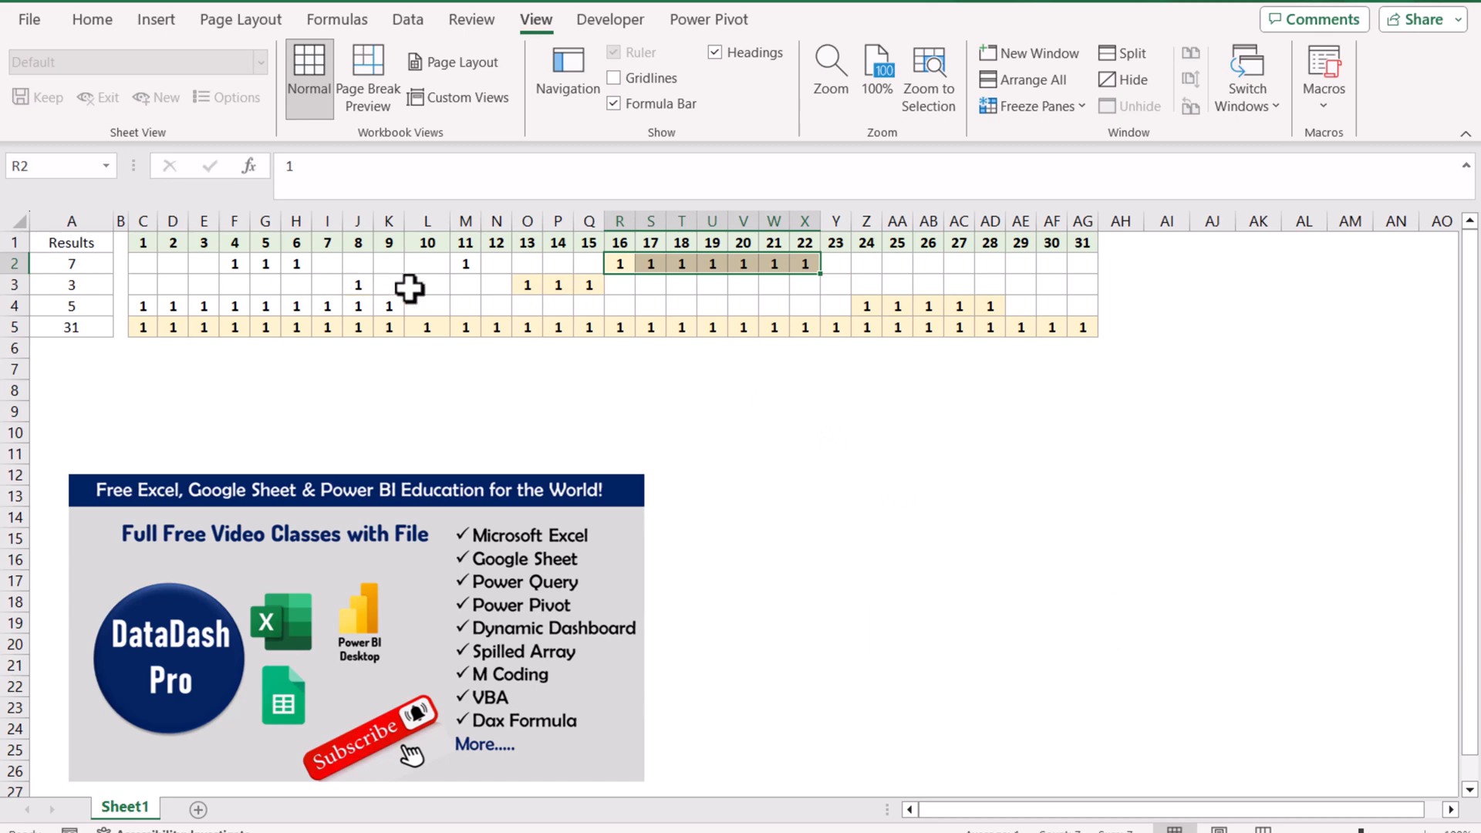
Step: Examine the consecutive runs of 1s in rows 3 and 4, including O3:Q3, C4:K4 and Z4:AD4
left_click_drag(532, 284, 579, 285)
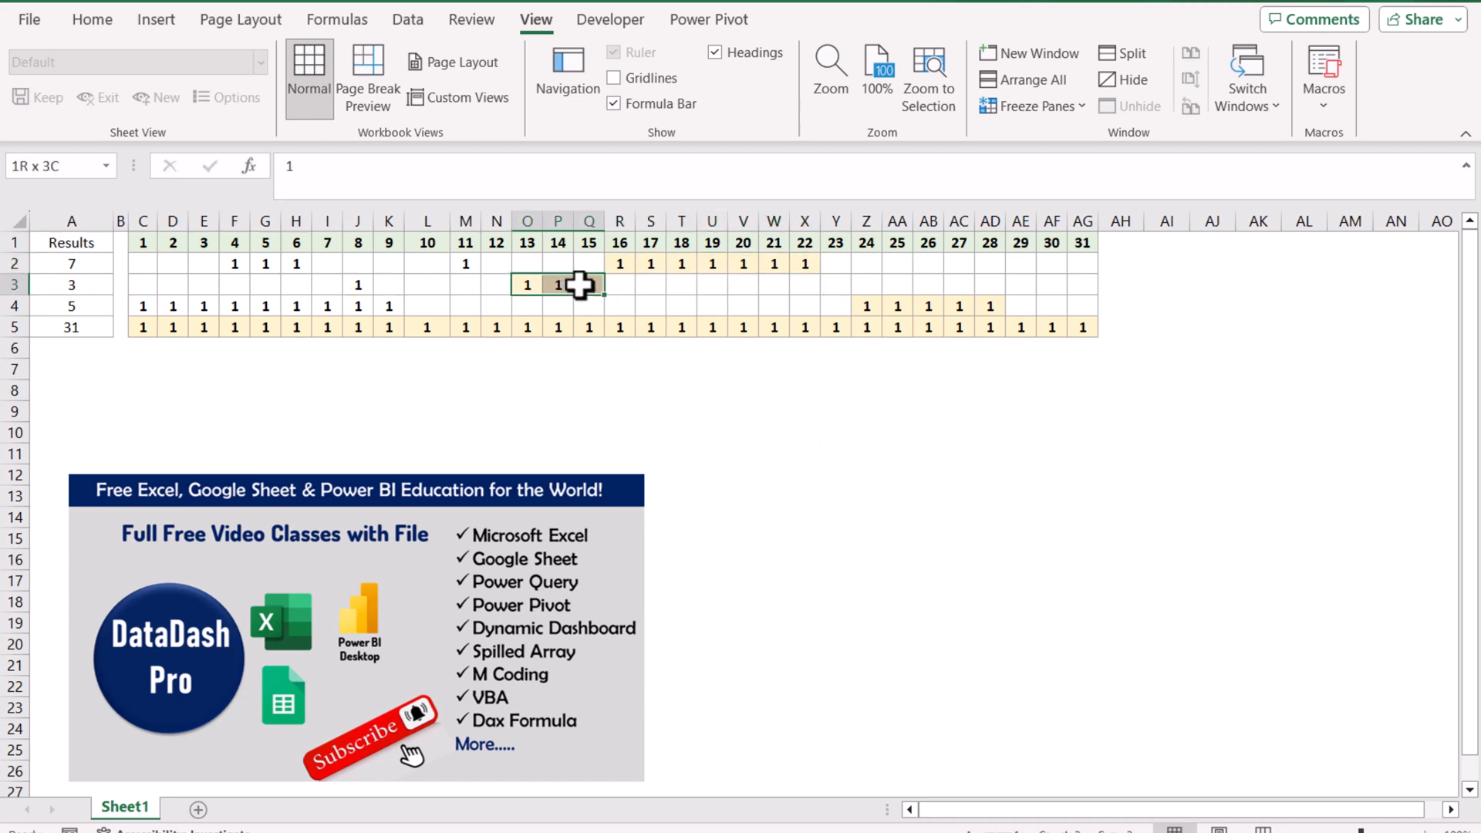
left_click_drag(579, 285, 579, 285)
left_click_drag(146, 304, 380, 304)
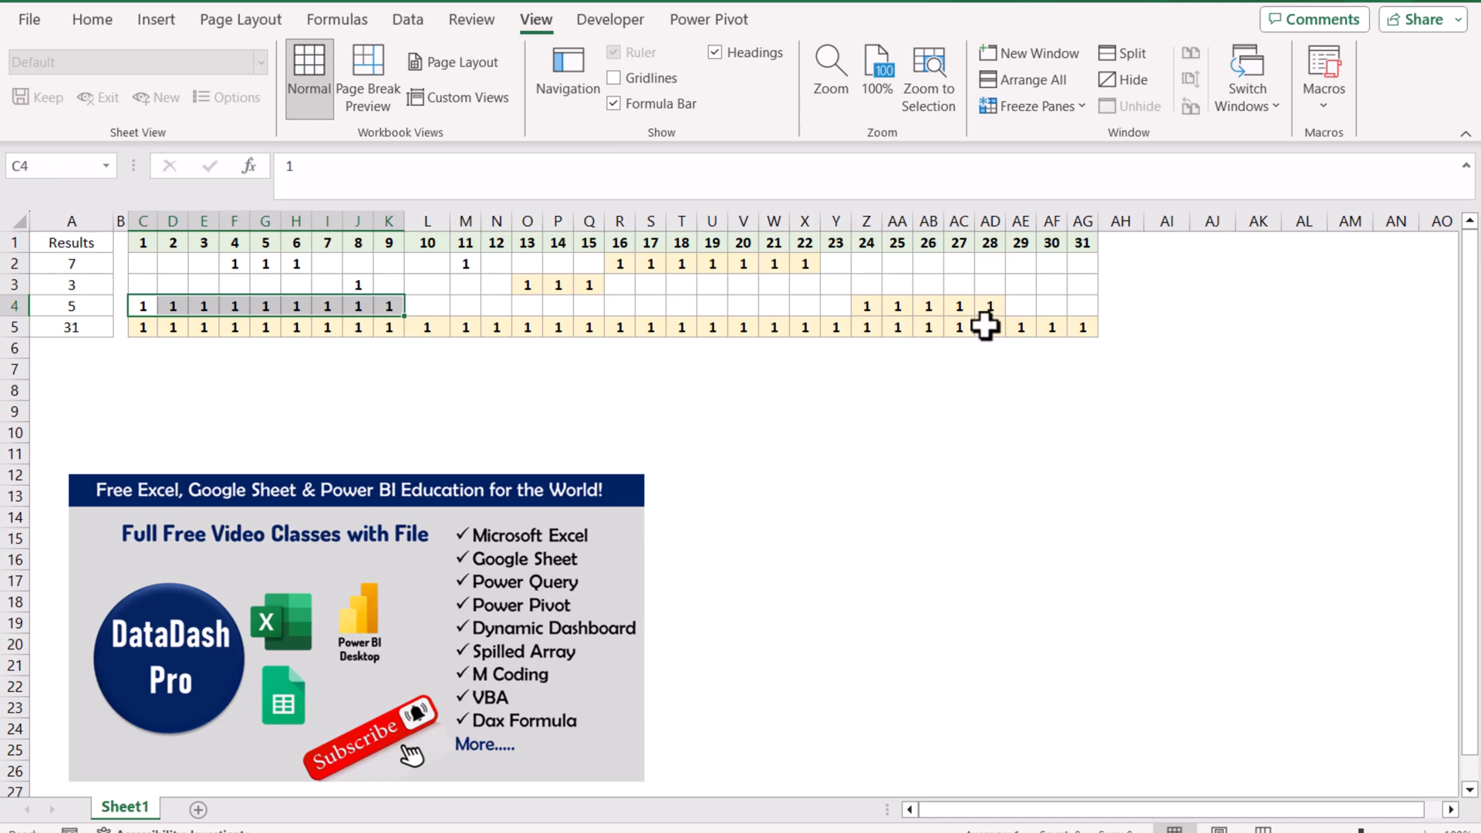
left_click_drag(867, 307, 978, 304)
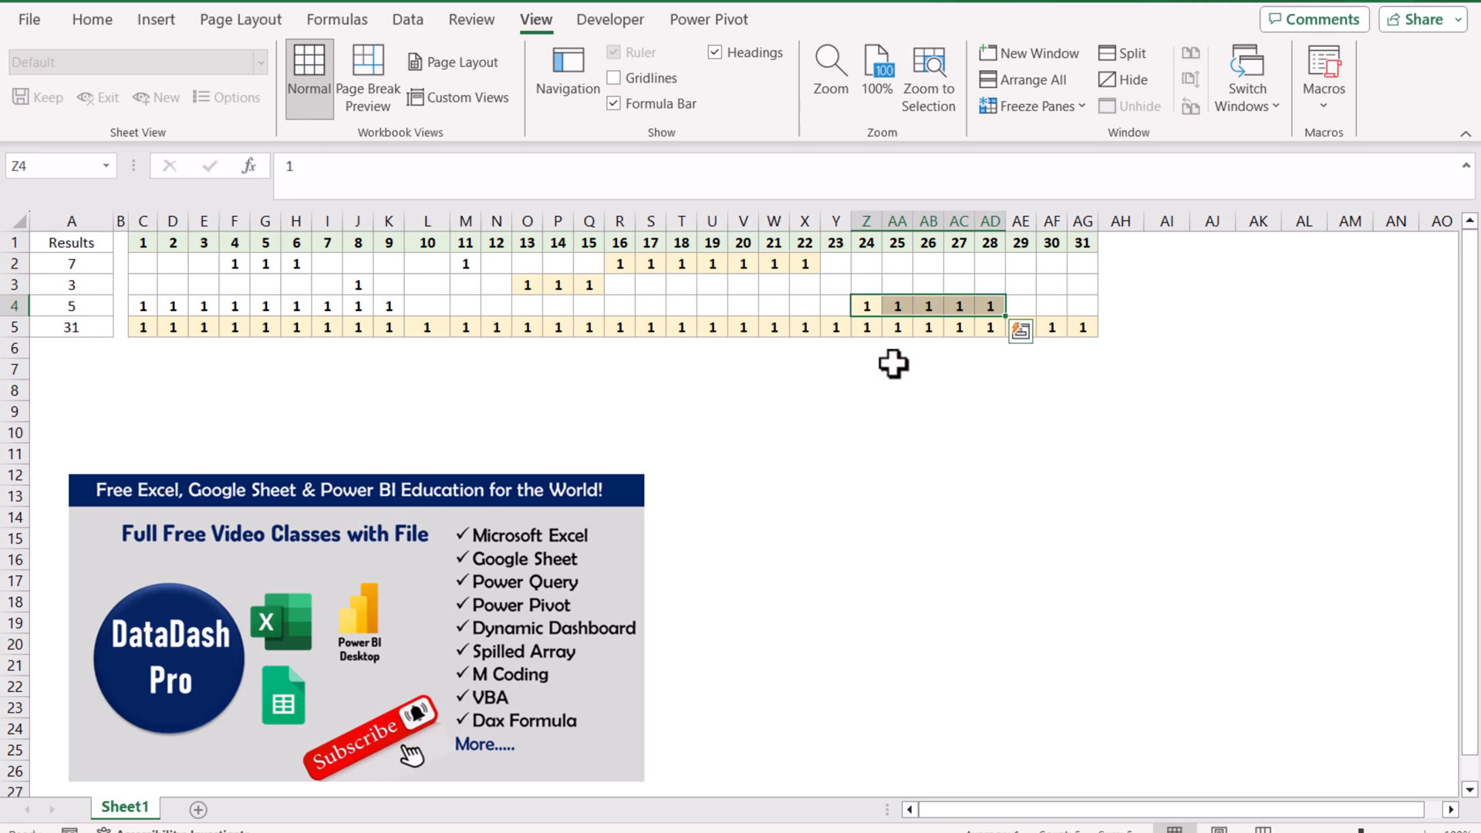
Step: Clear the 1 under day 13 in row 5 and check the run from day 14 to day 31
left_click(529, 330)
key("Delete")
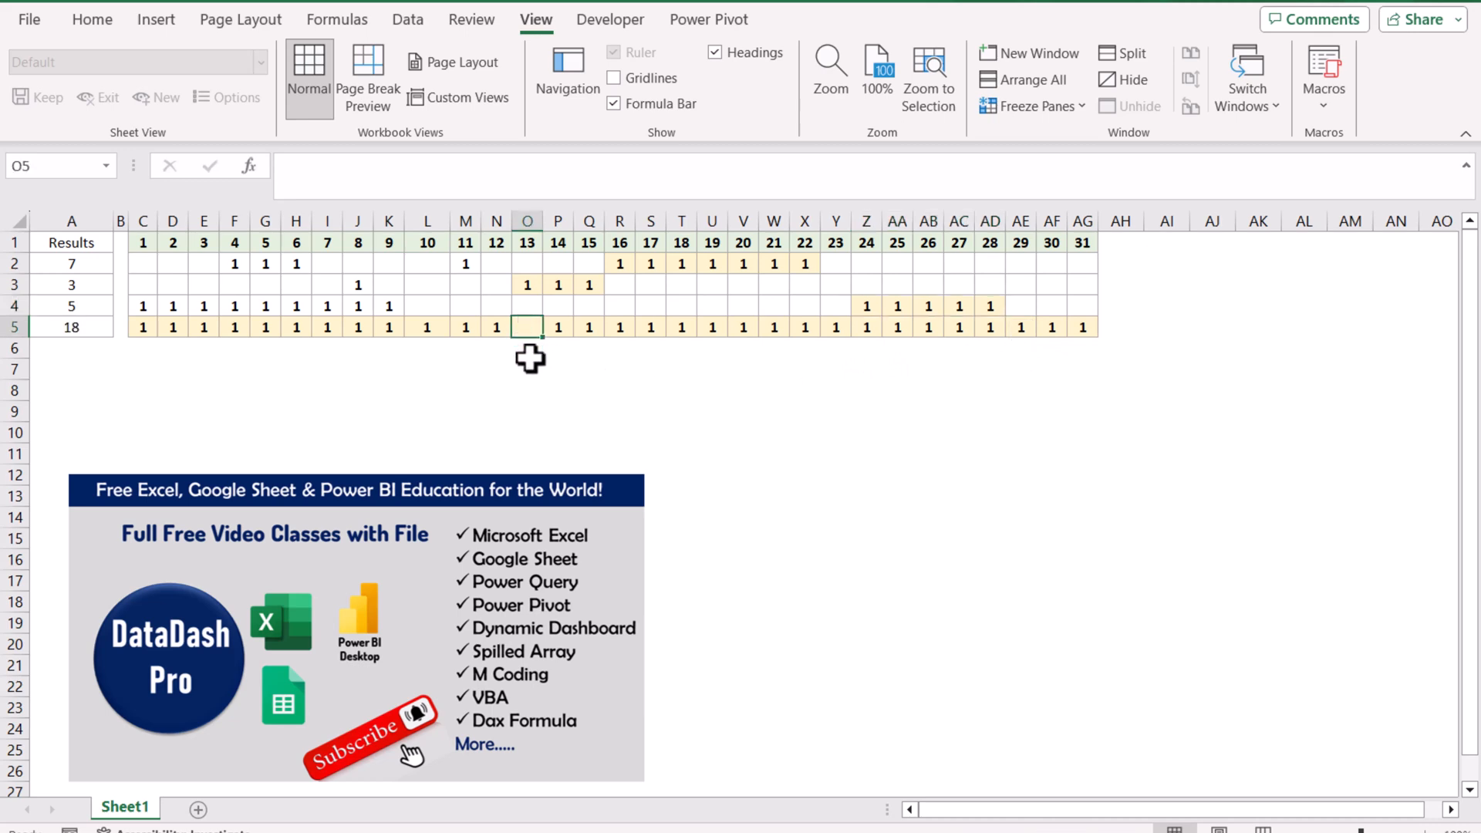
left_click_drag(560, 329, 1080, 325)
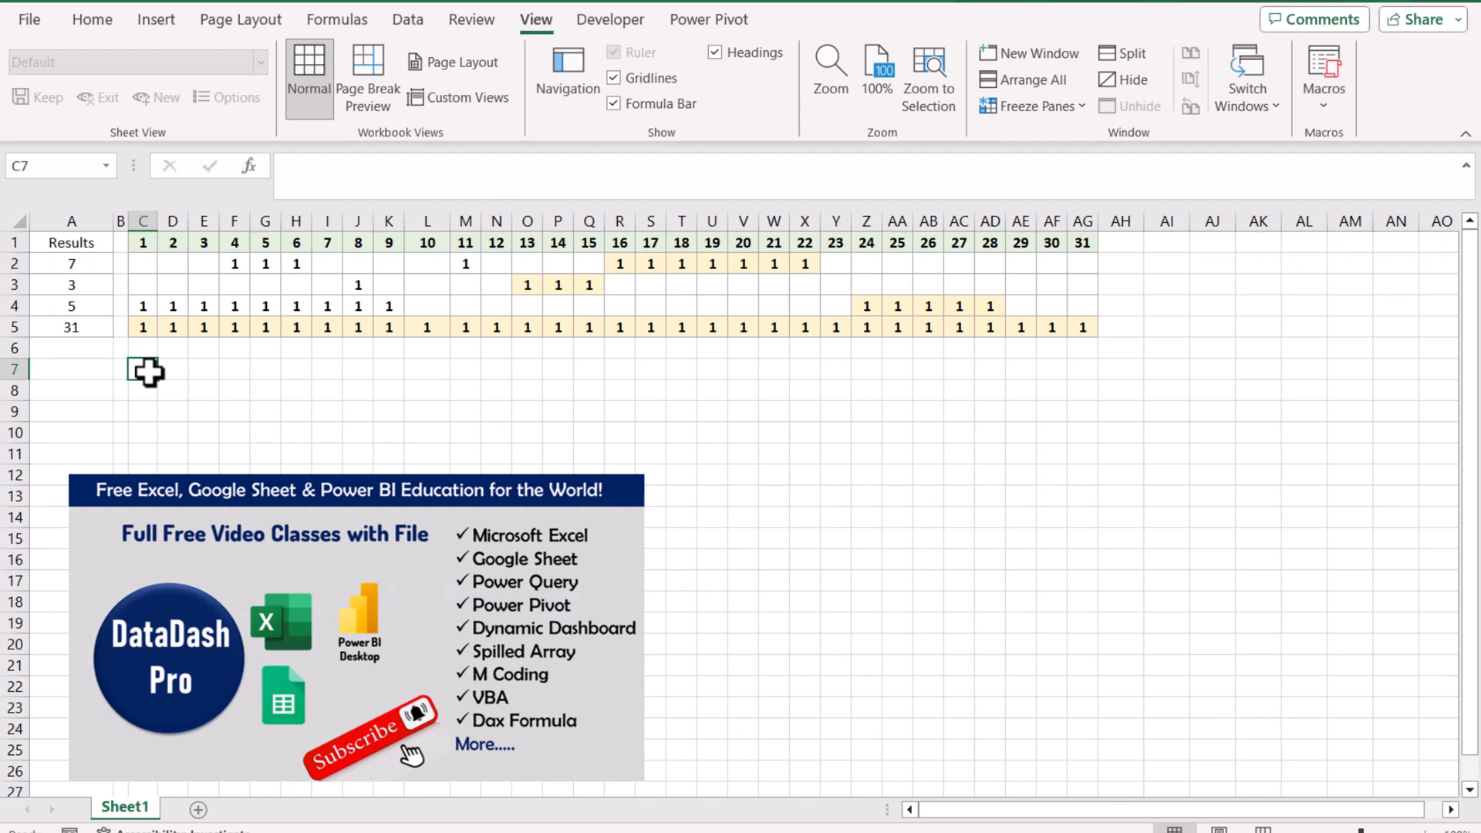
Step: Start a SCAN formula in C7 with initial value 0 and the array C2:AG2
type("=")
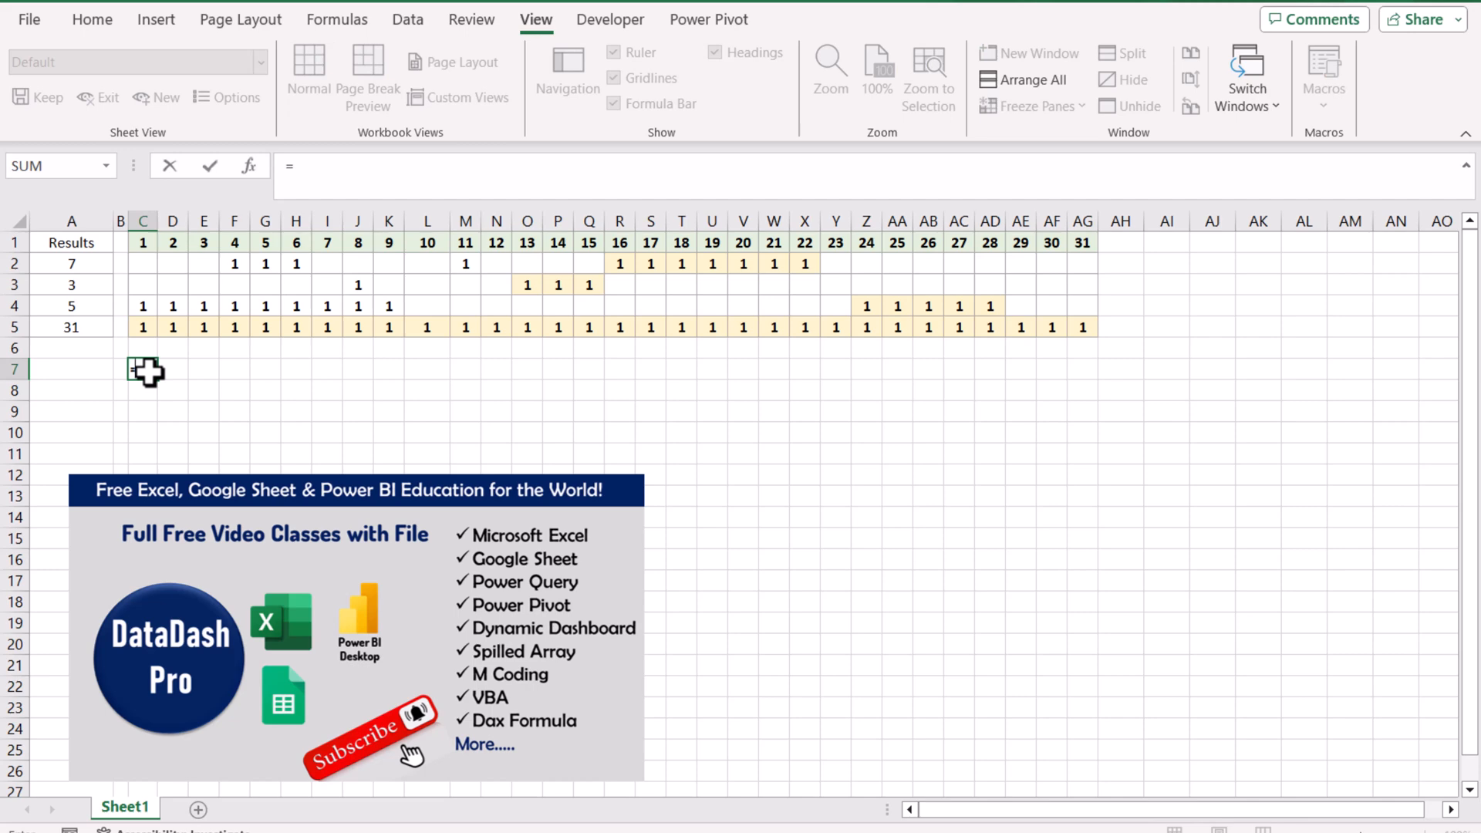
type("scan")
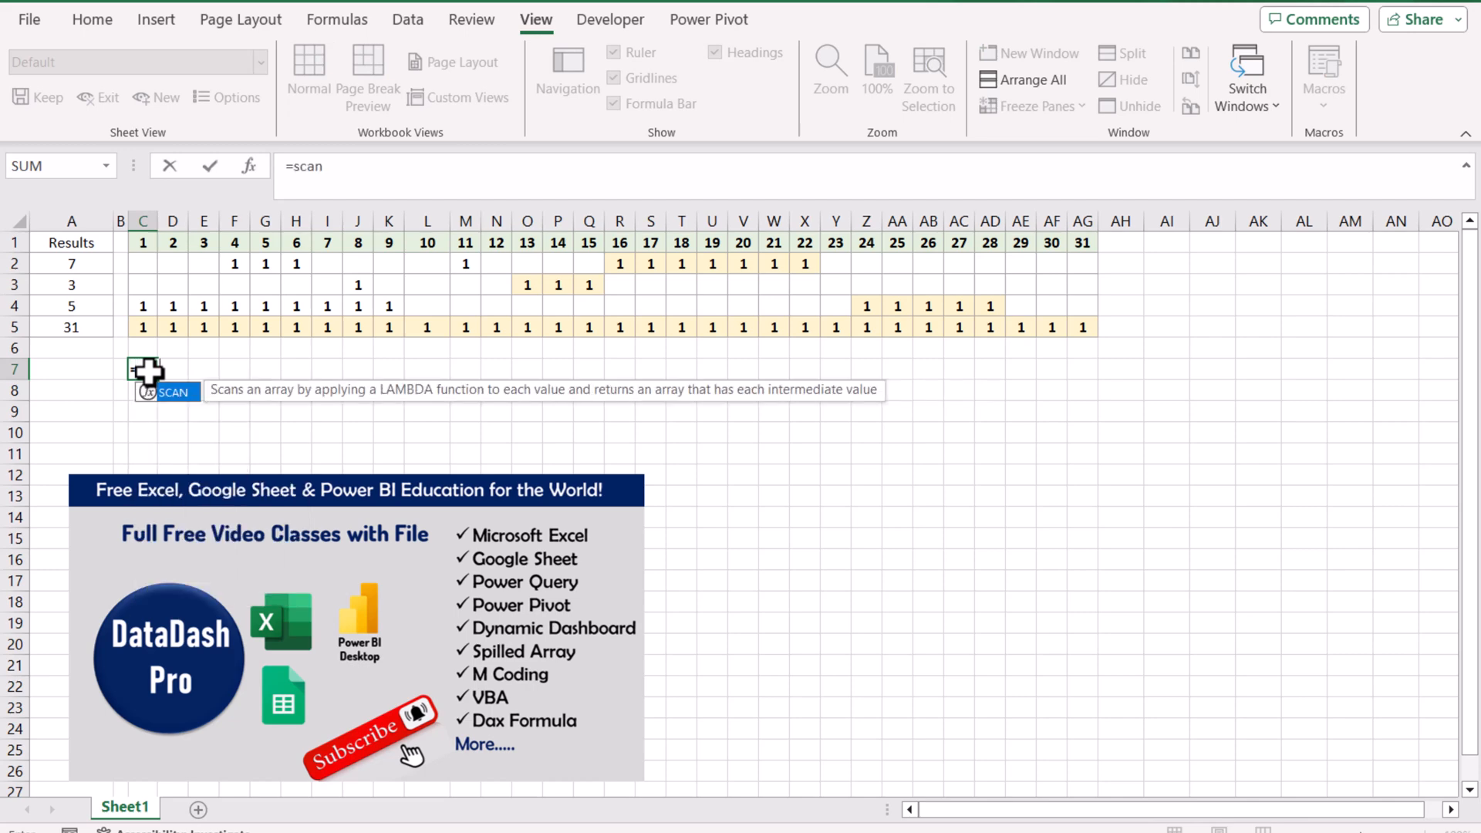
type("(")
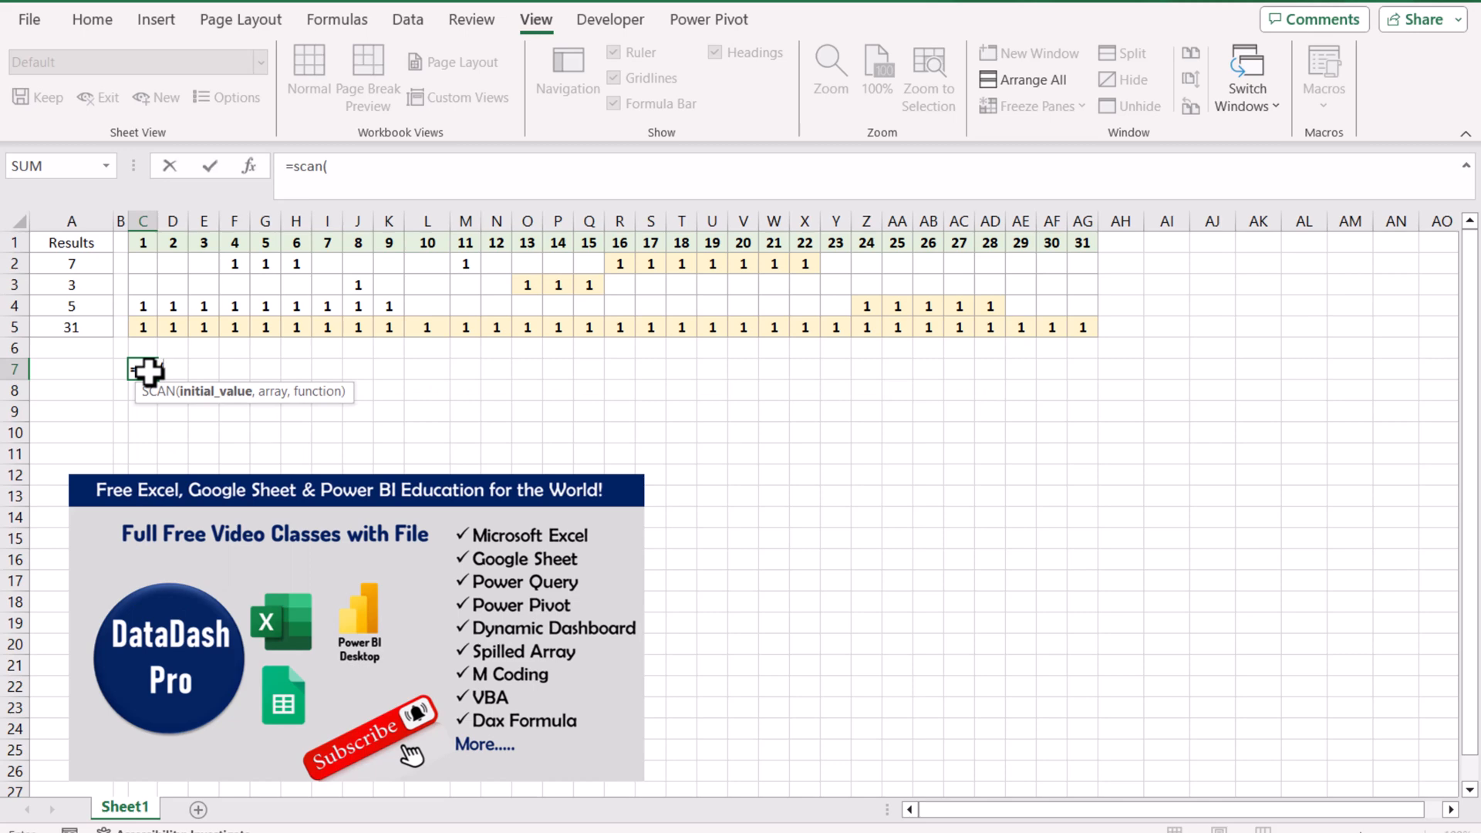
type("0,")
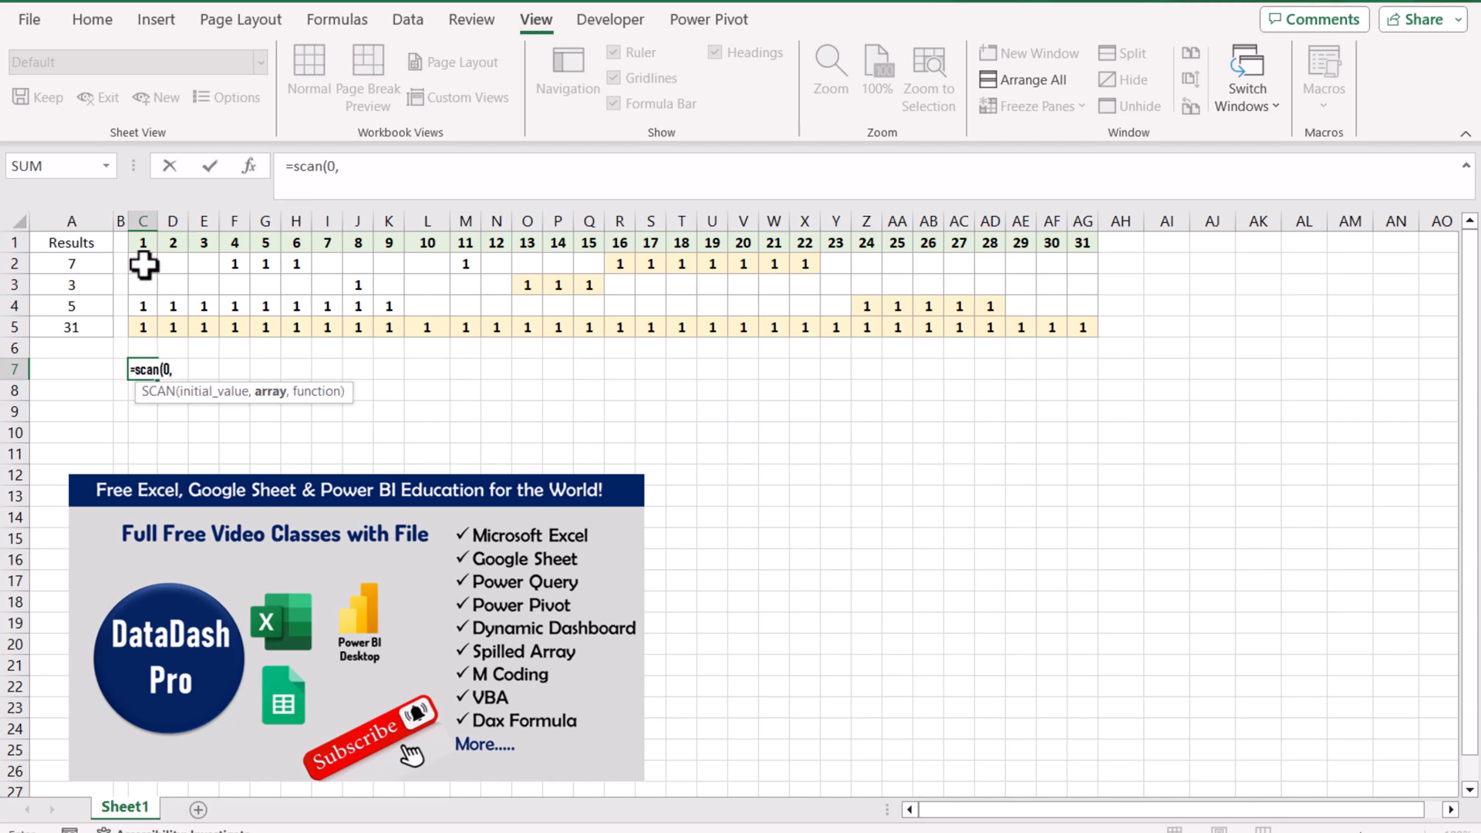
left_click_drag(143, 262, 1073, 260)
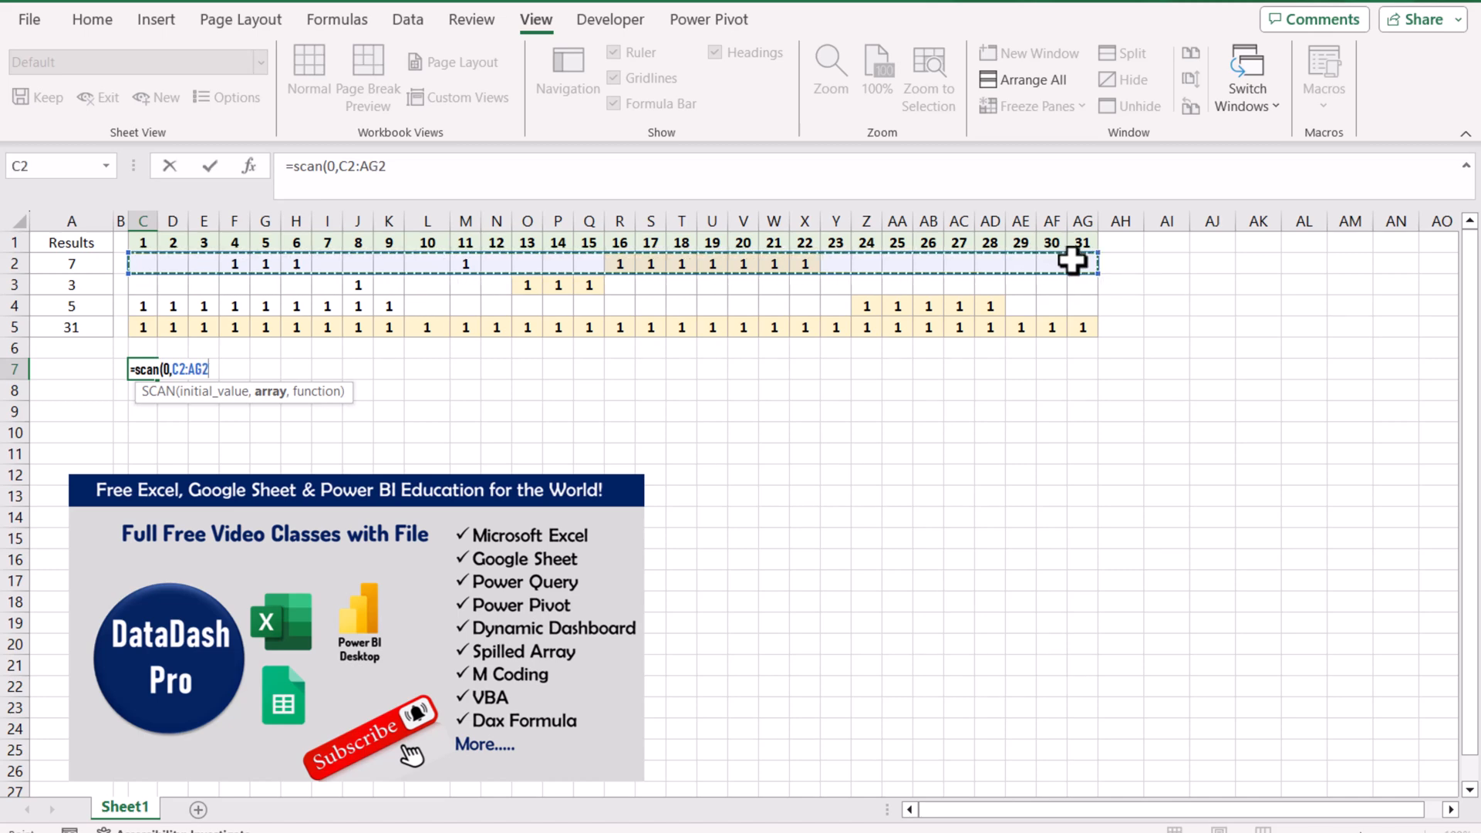
Step: Complete the SCAN formula in C7 with the function LAMBDA(x,y,x+y) and enter it
type(",lambda(")
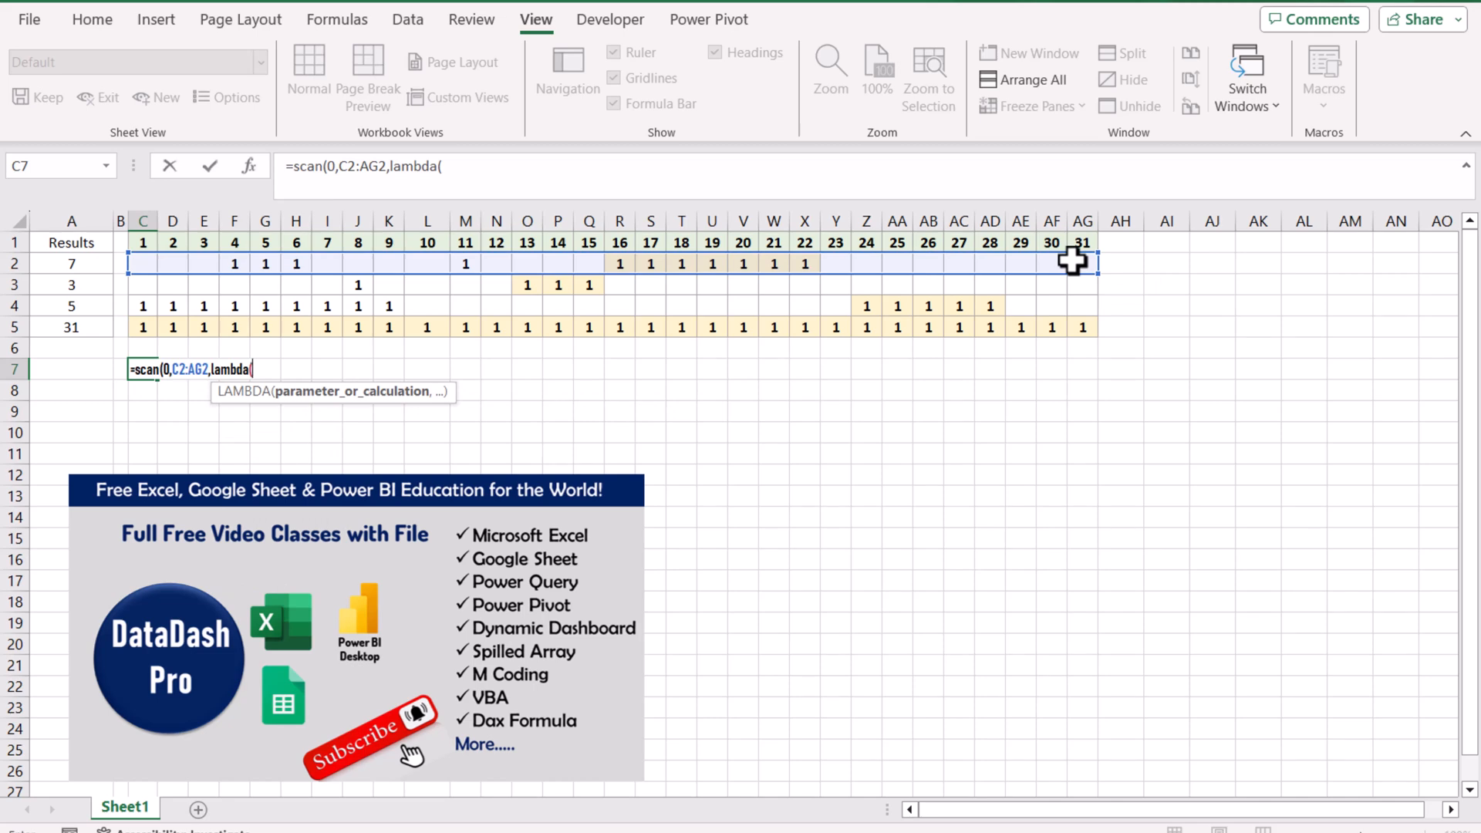
type("x,y")
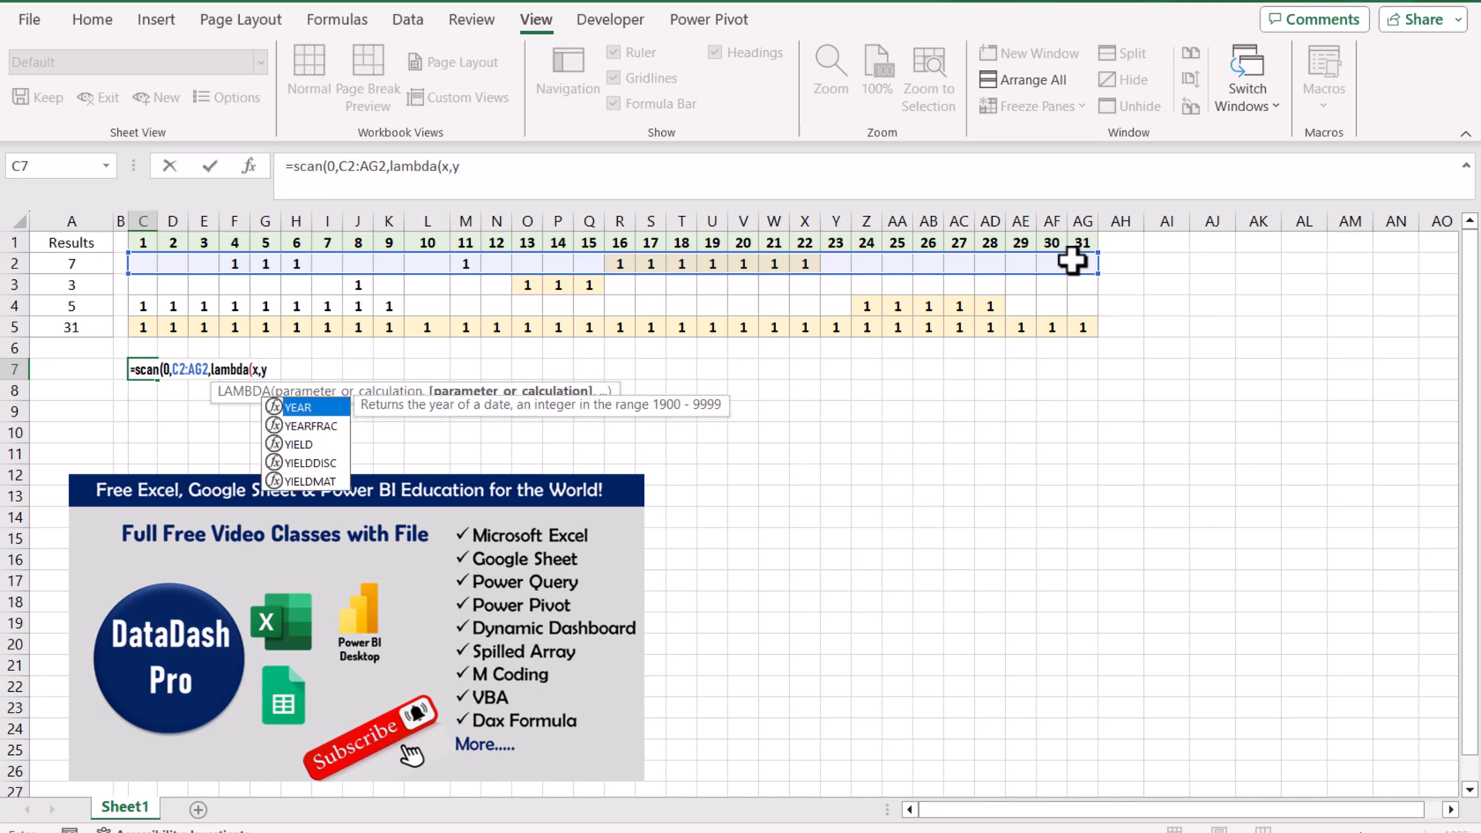
type(",")
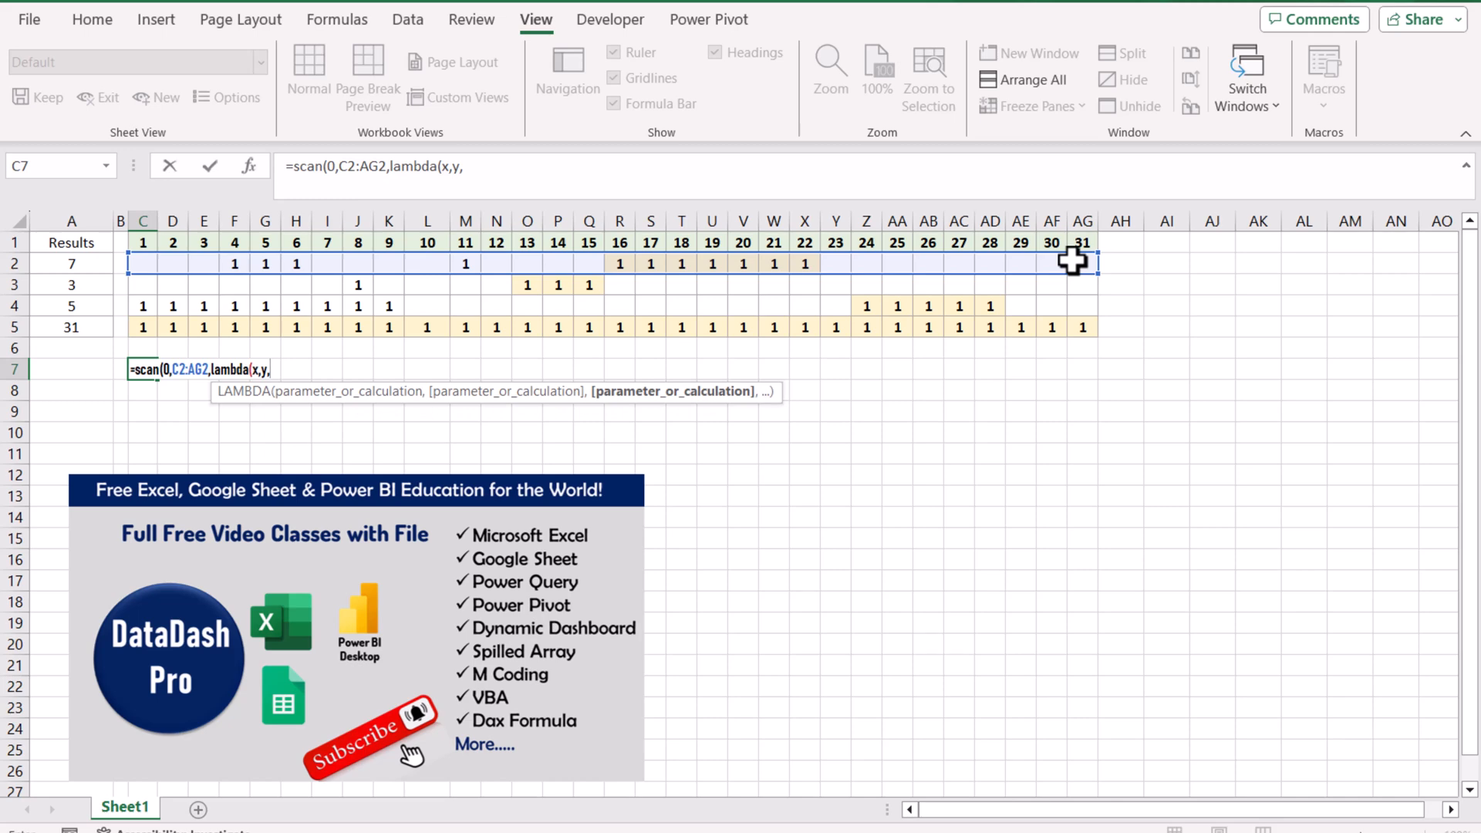
type("x")
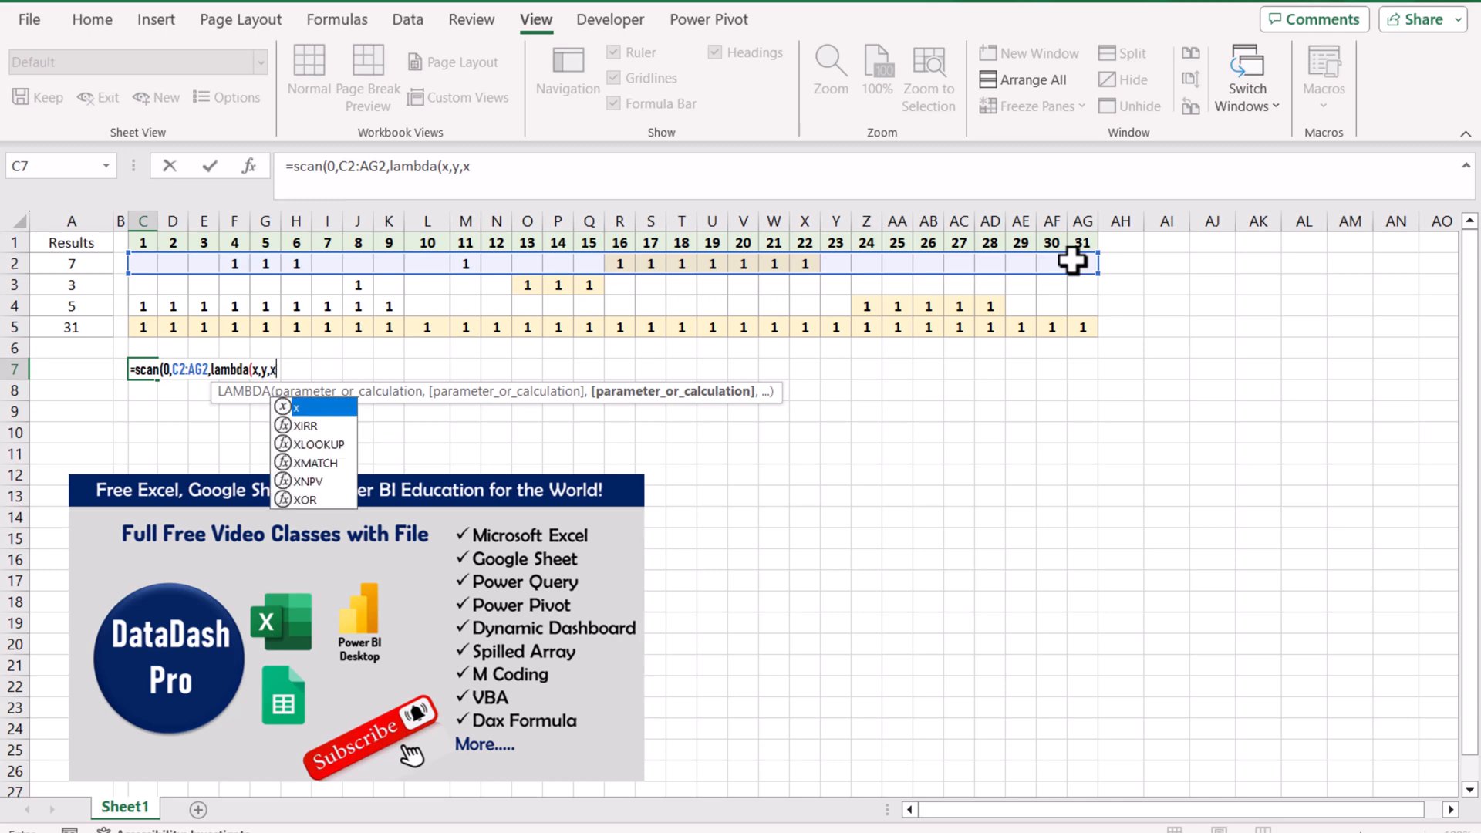
type("=")
key("BackSpace")
type("+y")
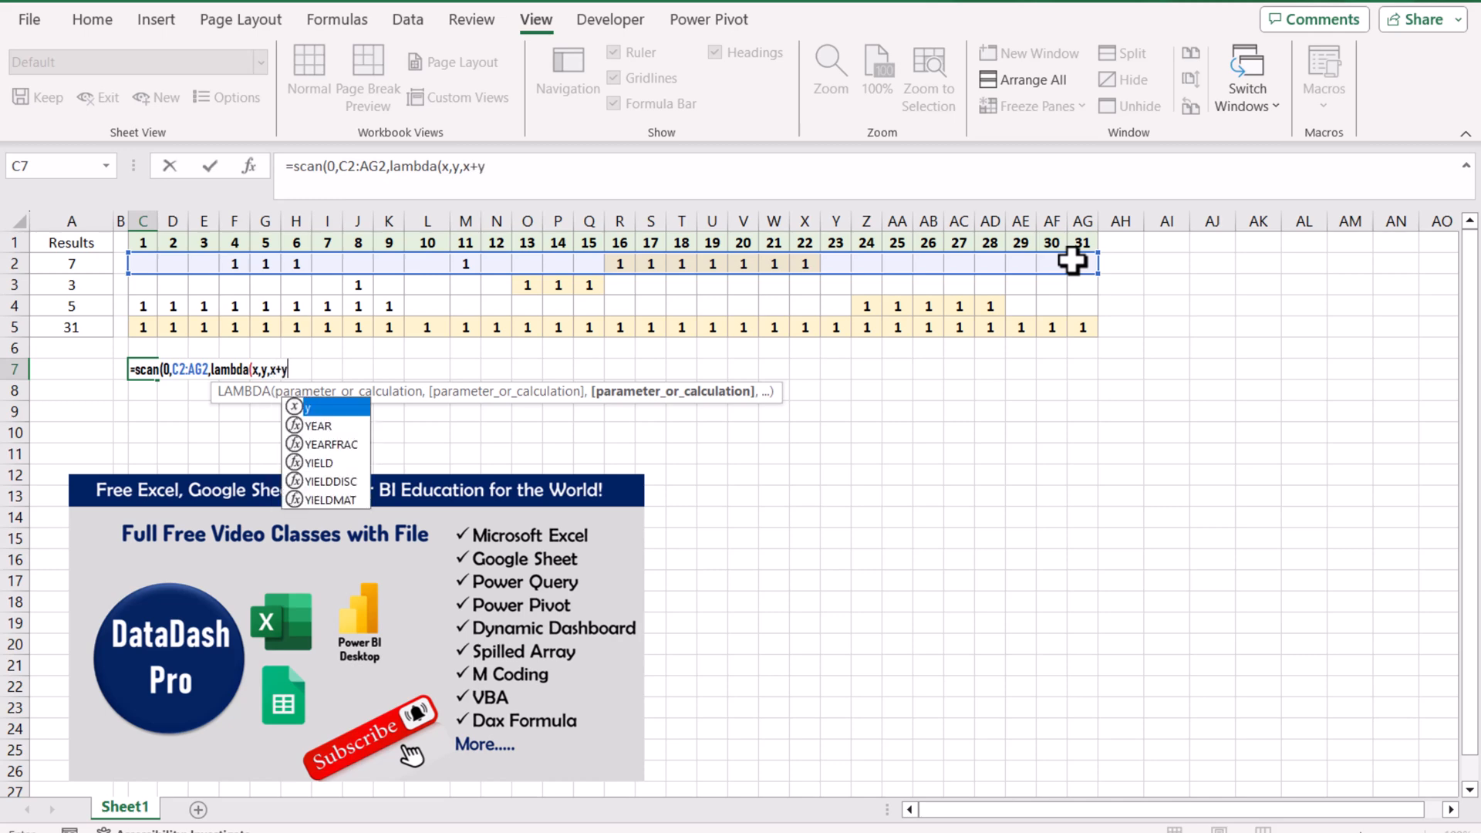
type("))")
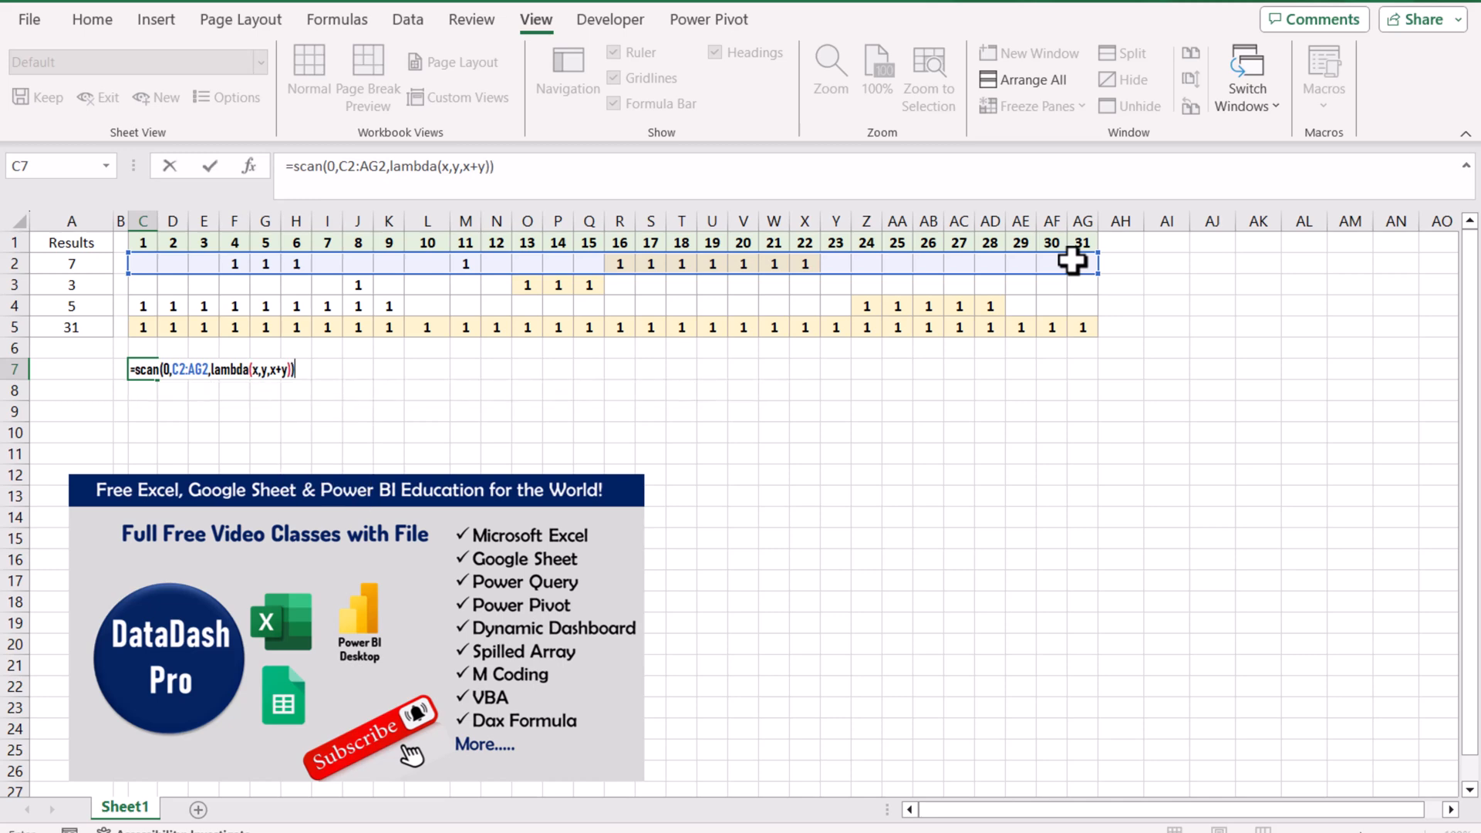
key("Return")
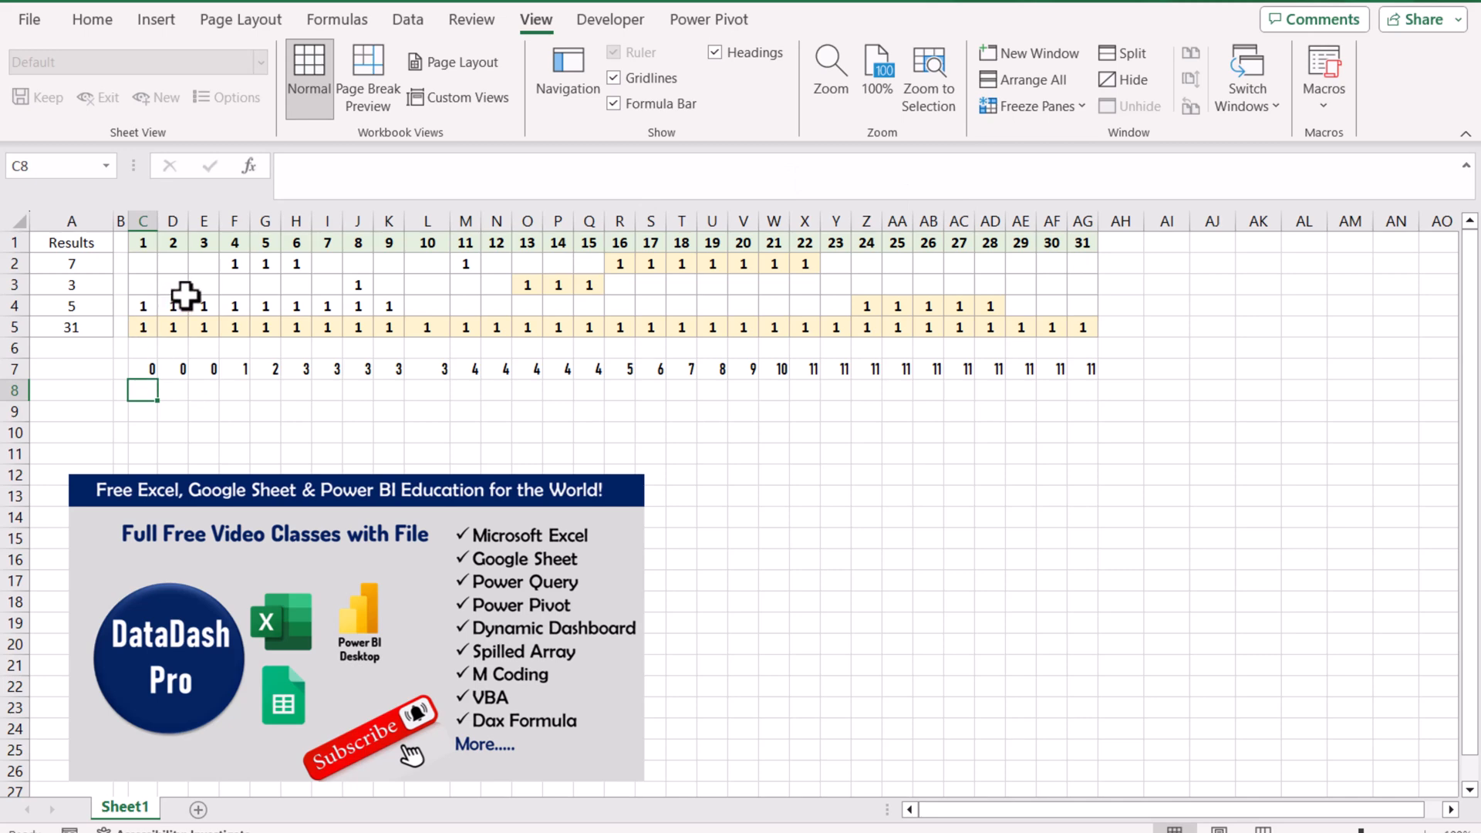
Step: Examine the running totals spilled across row 7 against the 1s and blanks in row 2
left_click(239, 369)
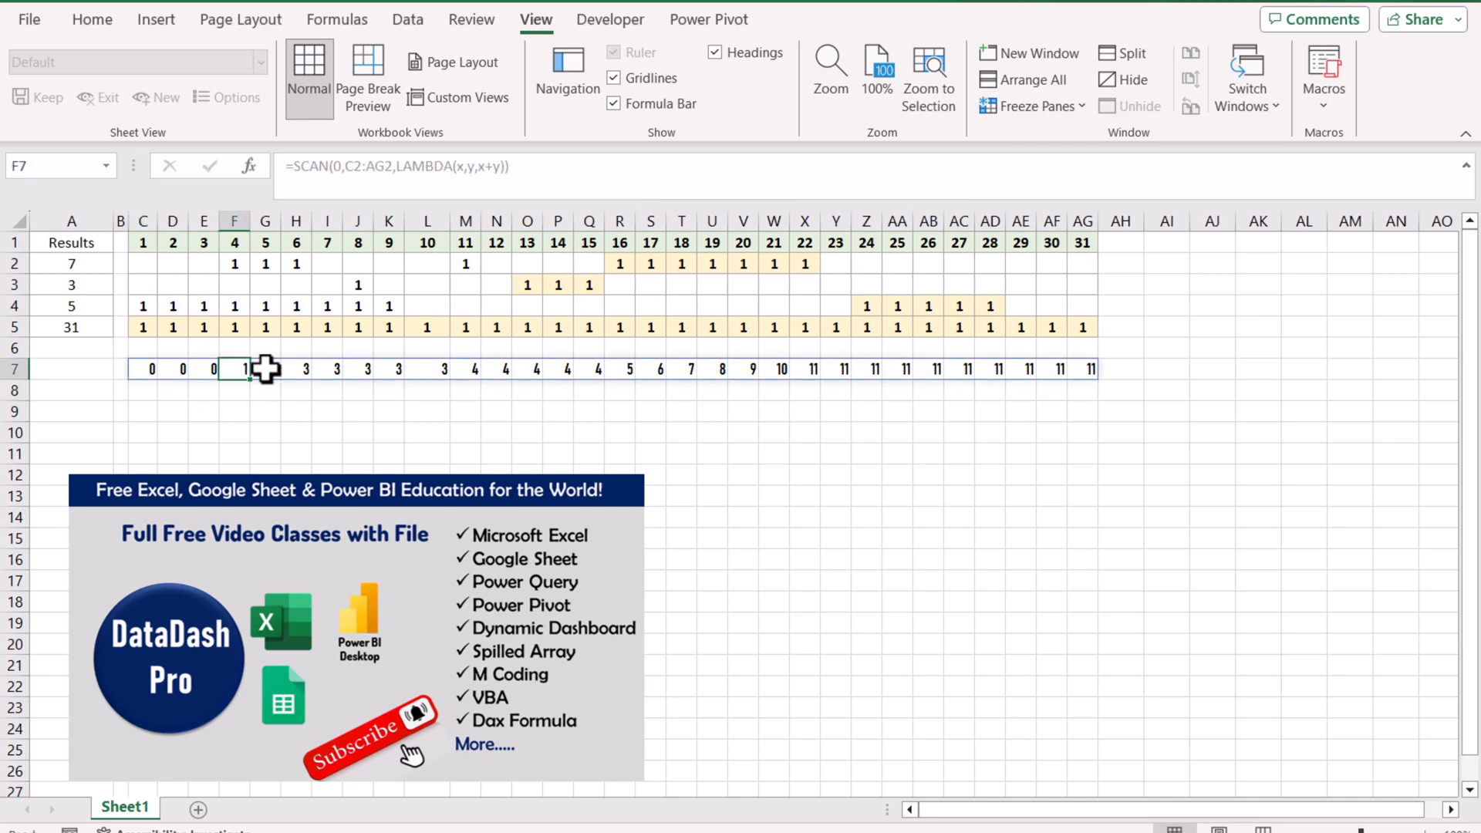
left_click(266, 369)
left_click(301, 370)
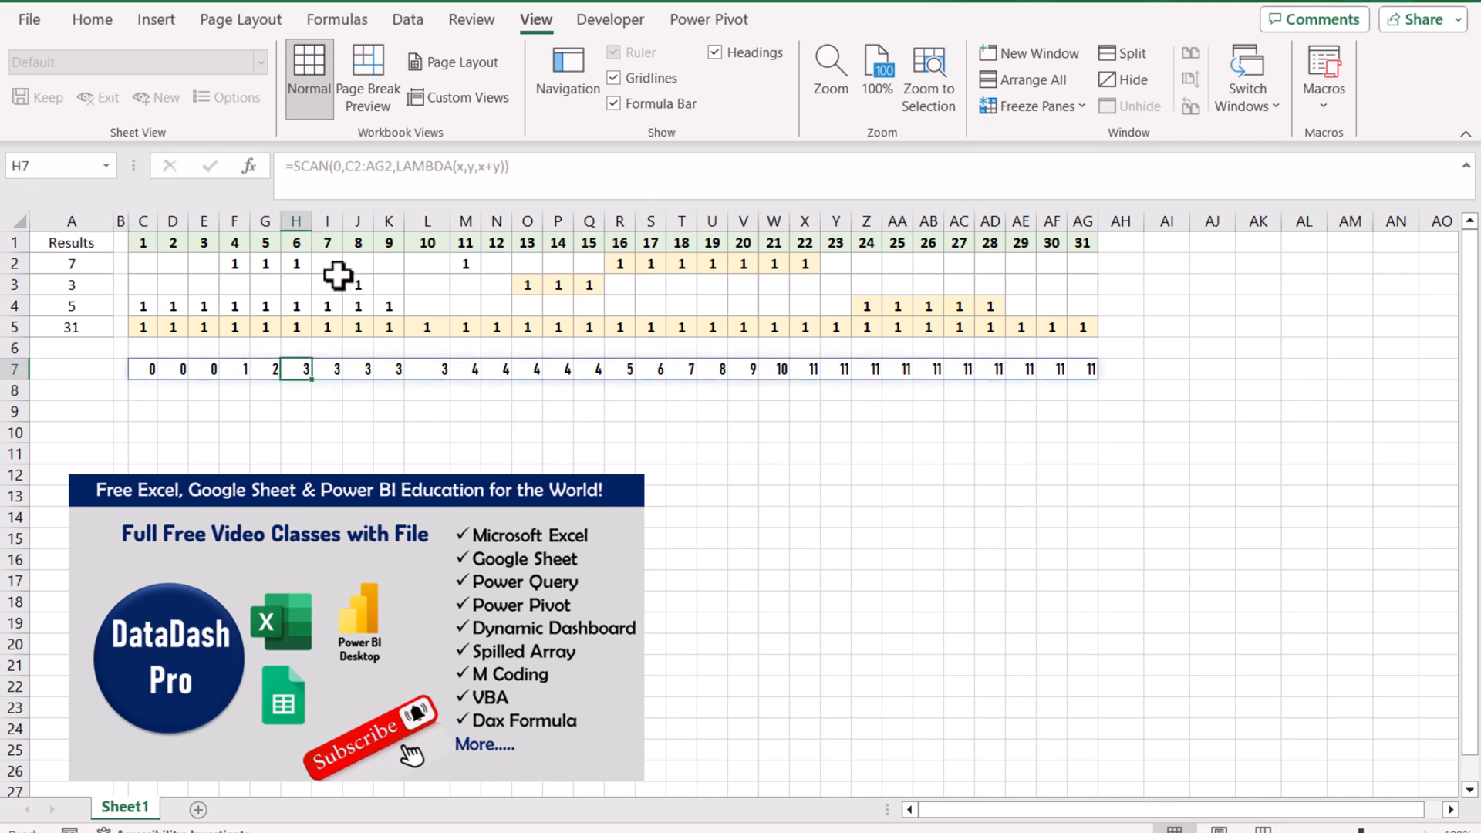
left_click_drag(322, 369, 956, 371)
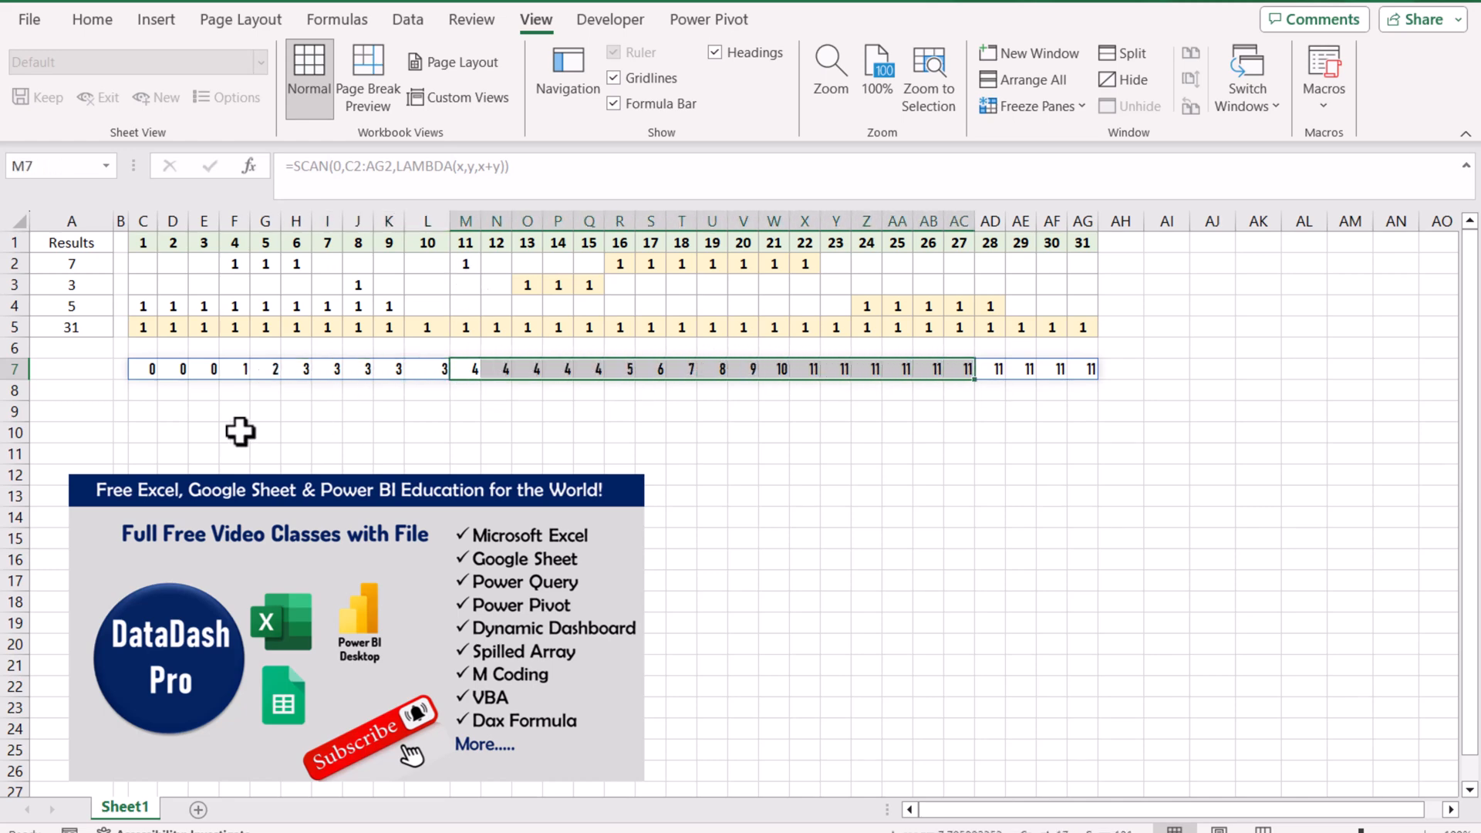
left_click(146, 370)
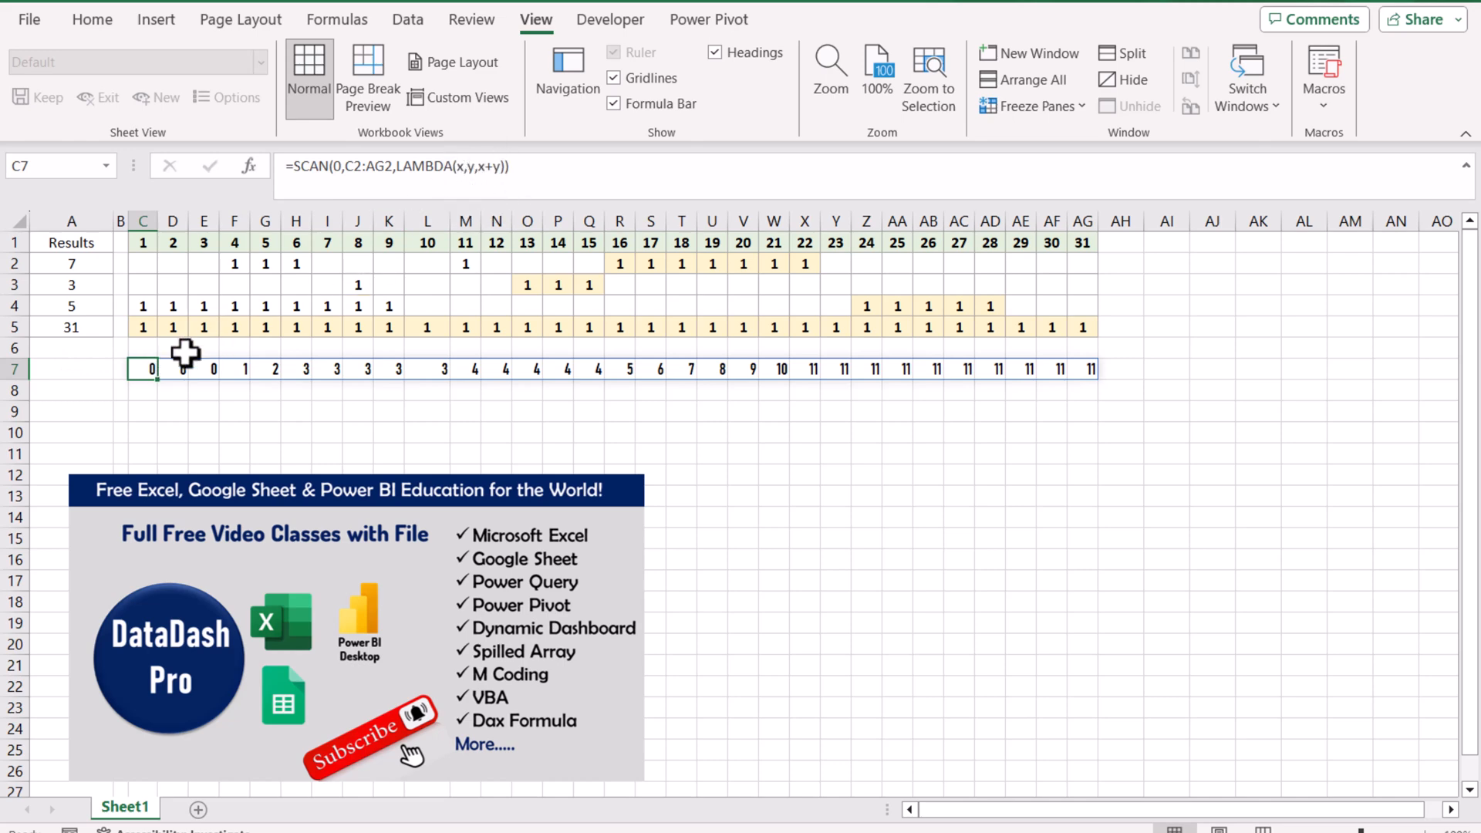
left_click(234, 368)
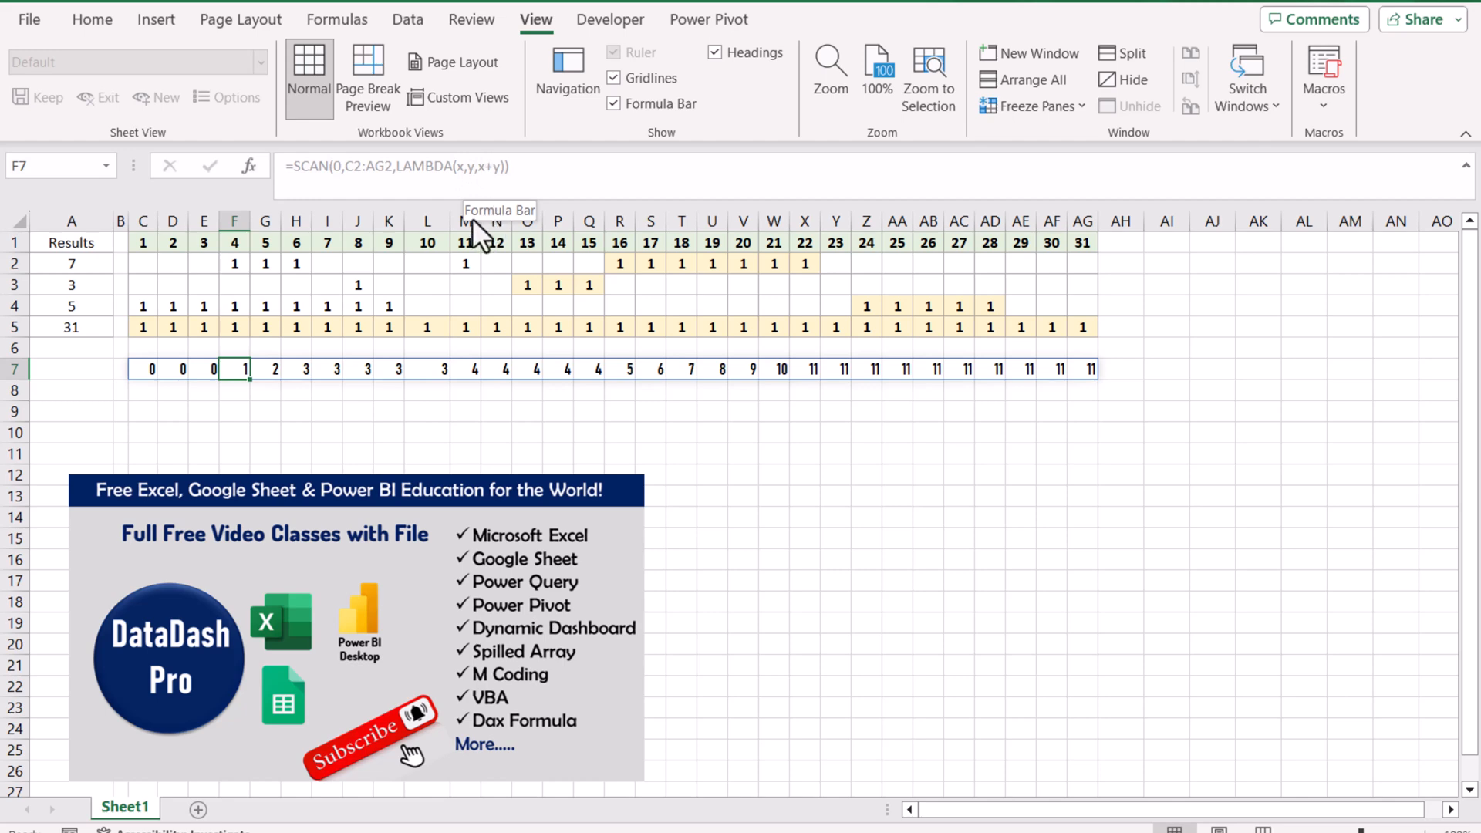
left_click(281, 367)
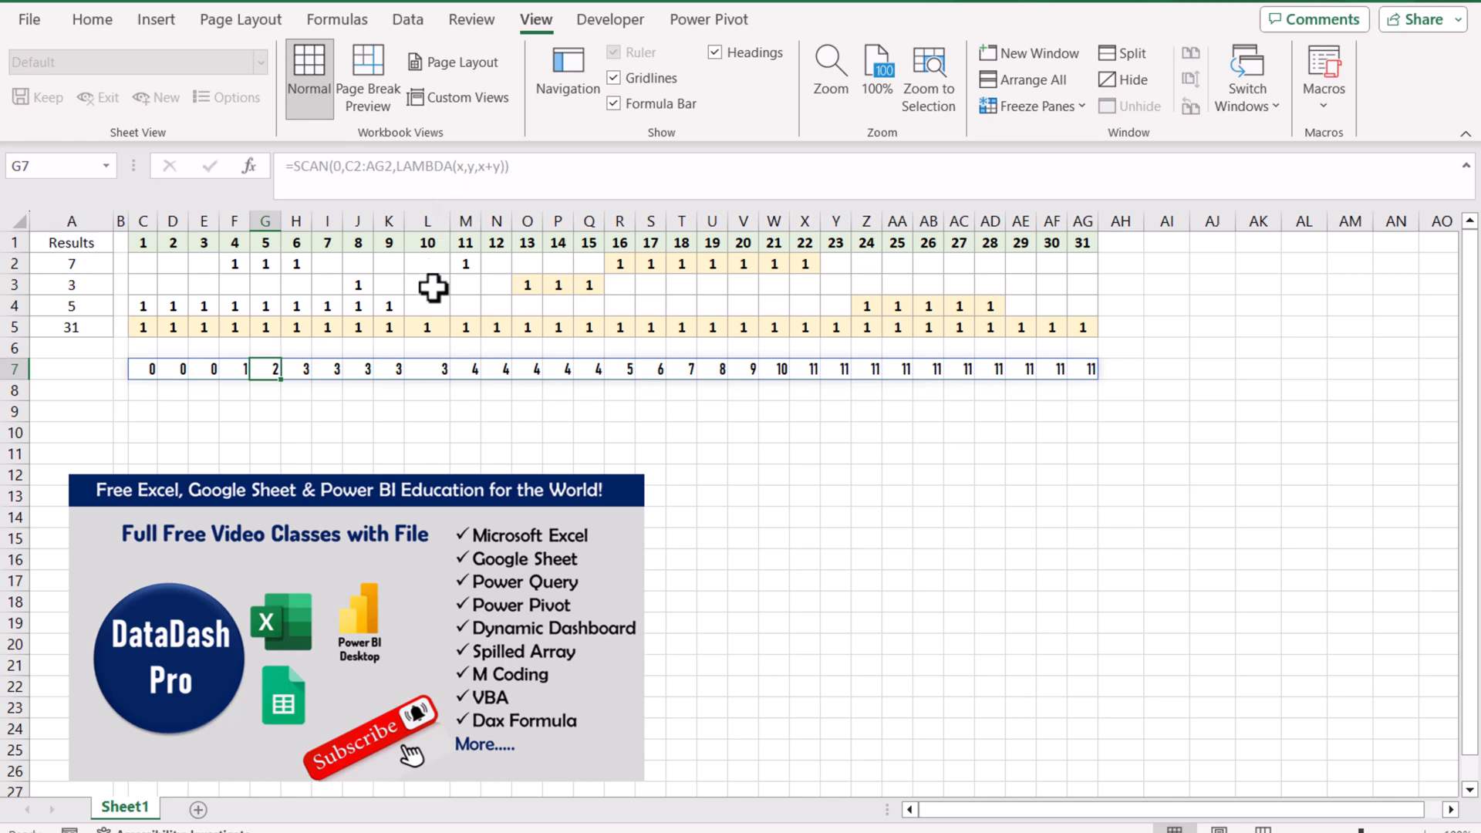
left_click_drag(347, 368, 625, 340)
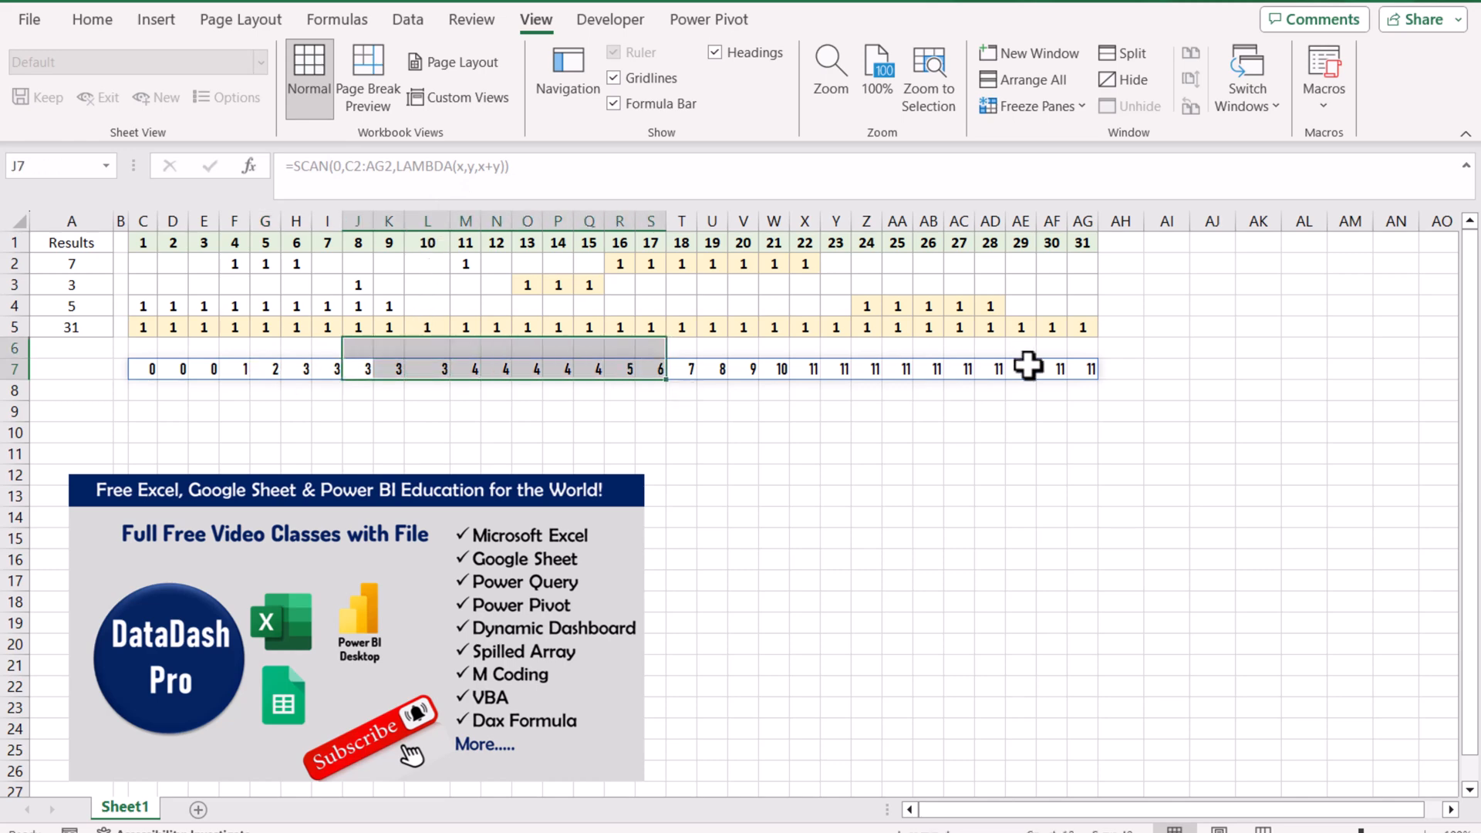
left_click(1090, 374)
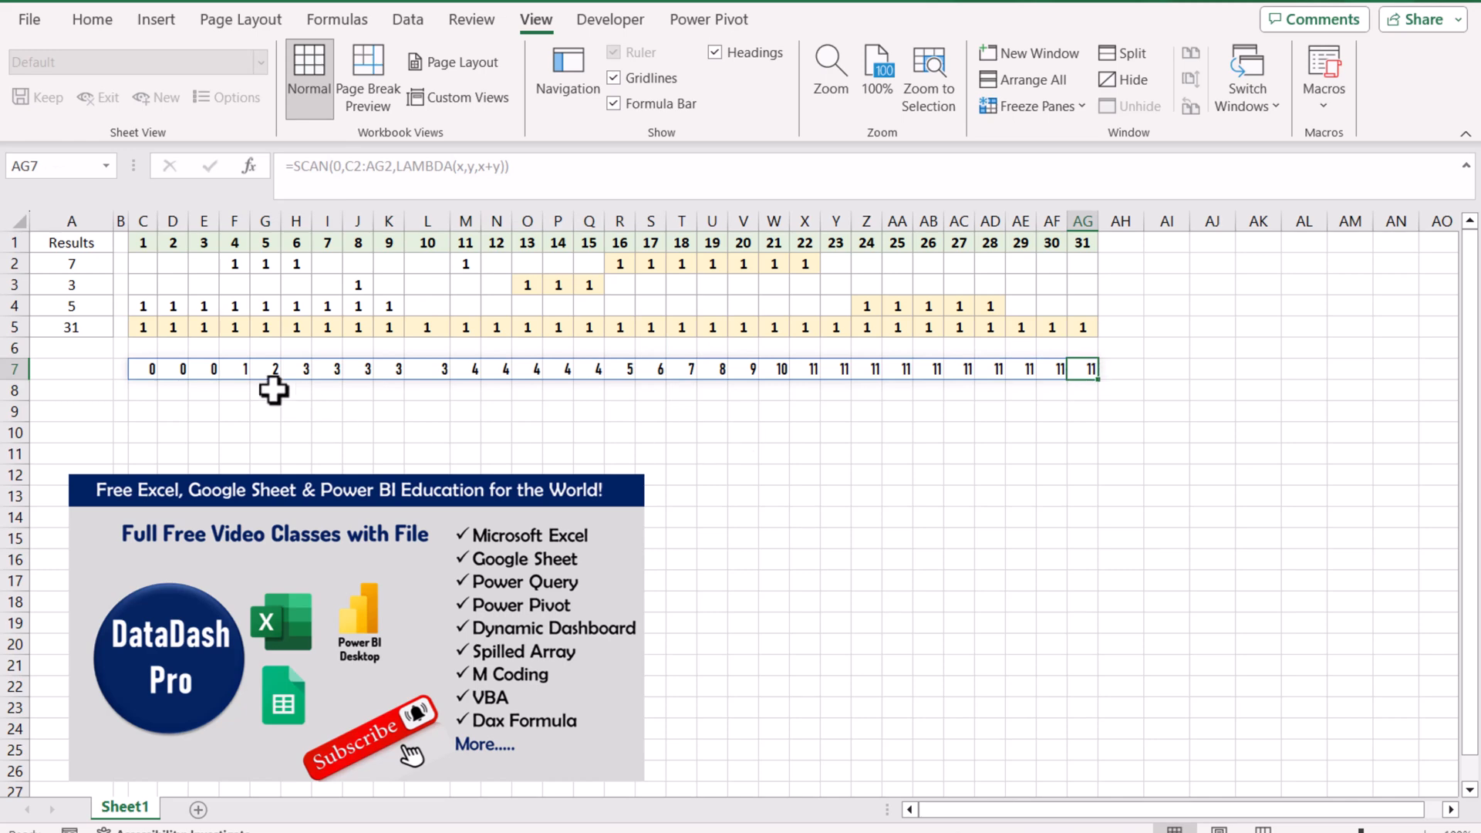
left_click_drag(238, 372, 295, 369)
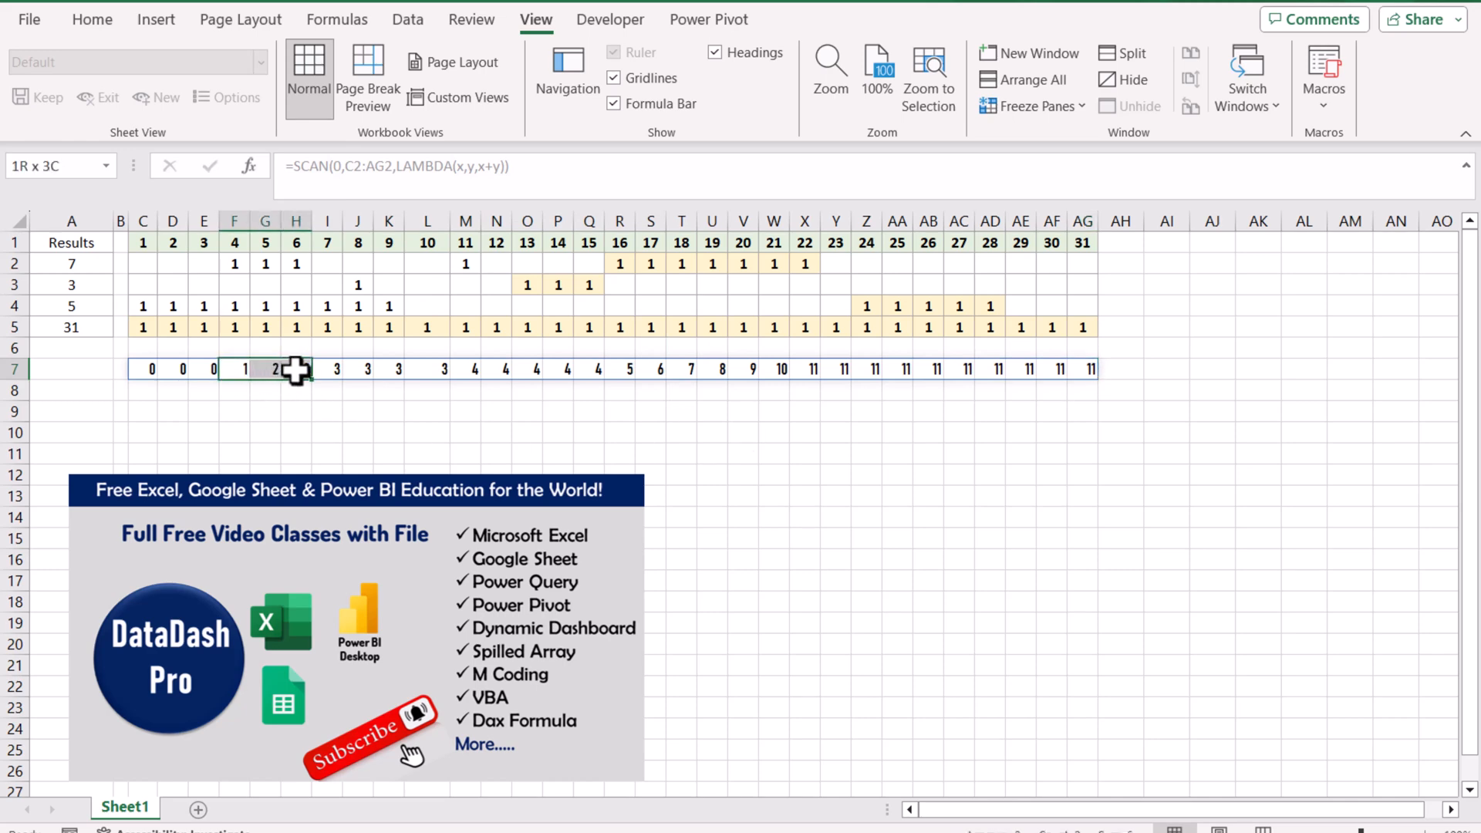
left_click(327, 370)
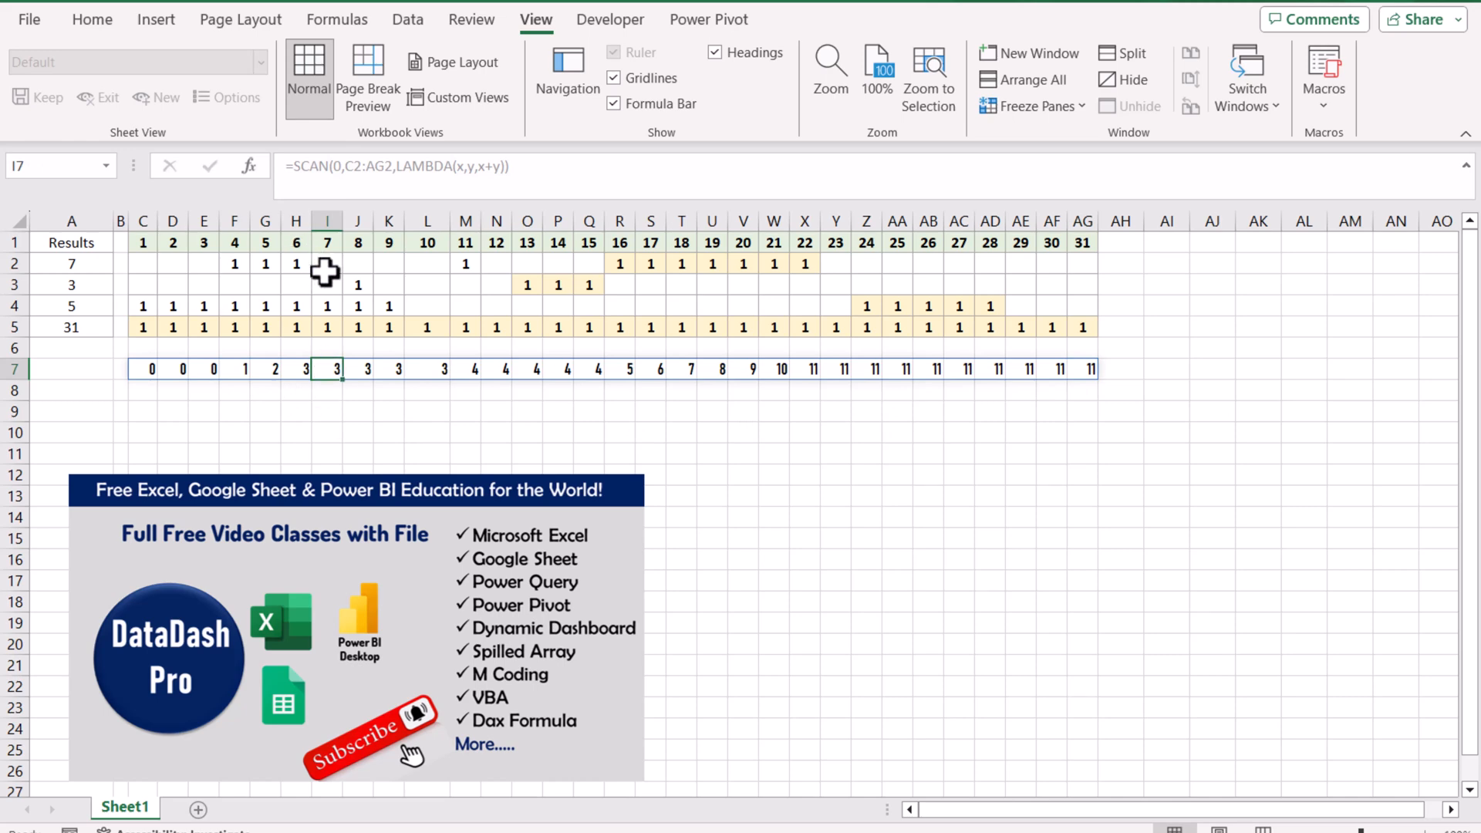
Step: Remove the x+y calculation and the closing brackets from the LAMBDA in C7's SCAN formula
left_click(149, 371)
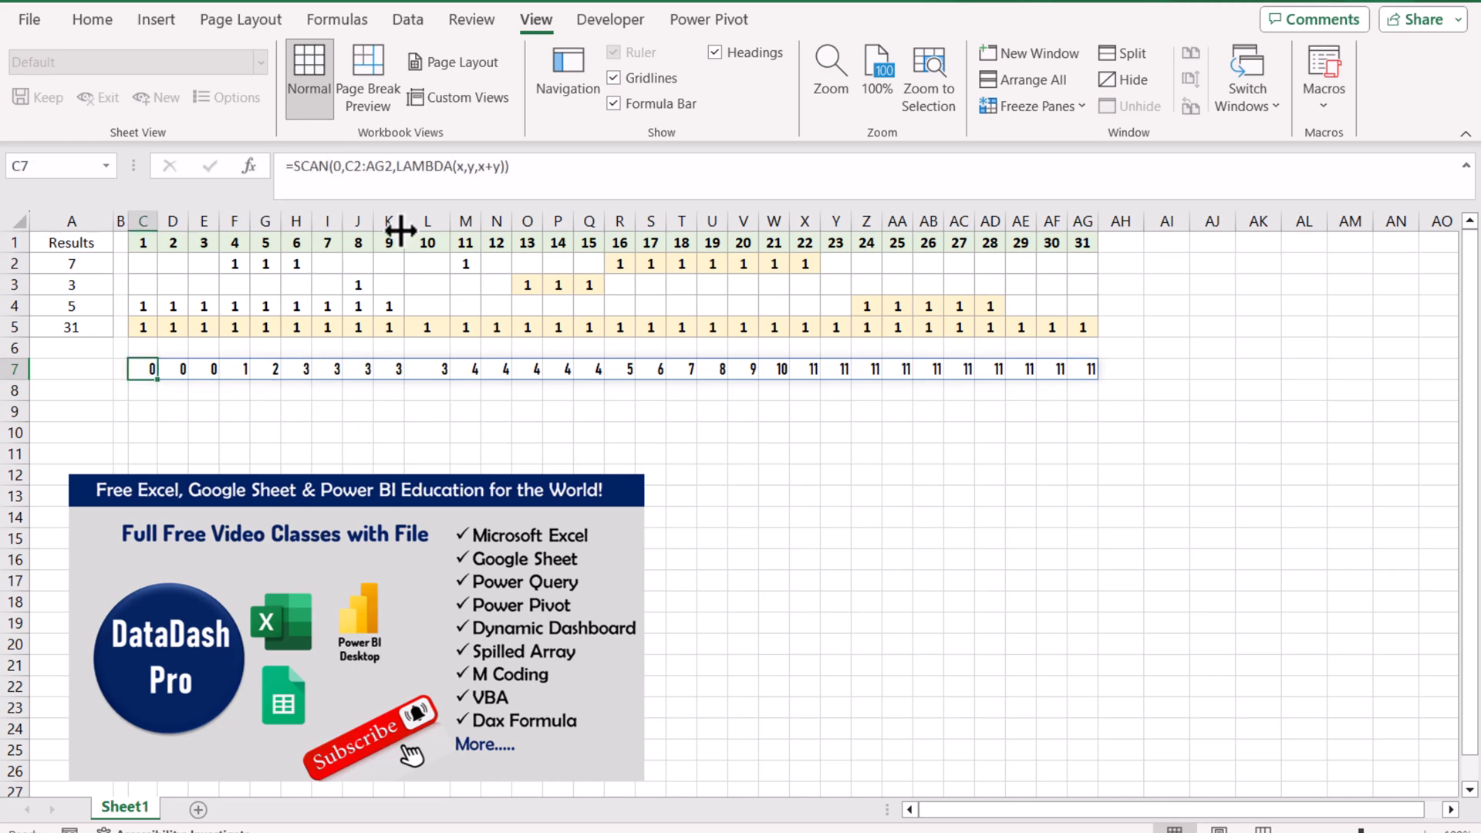
left_click(519, 176)
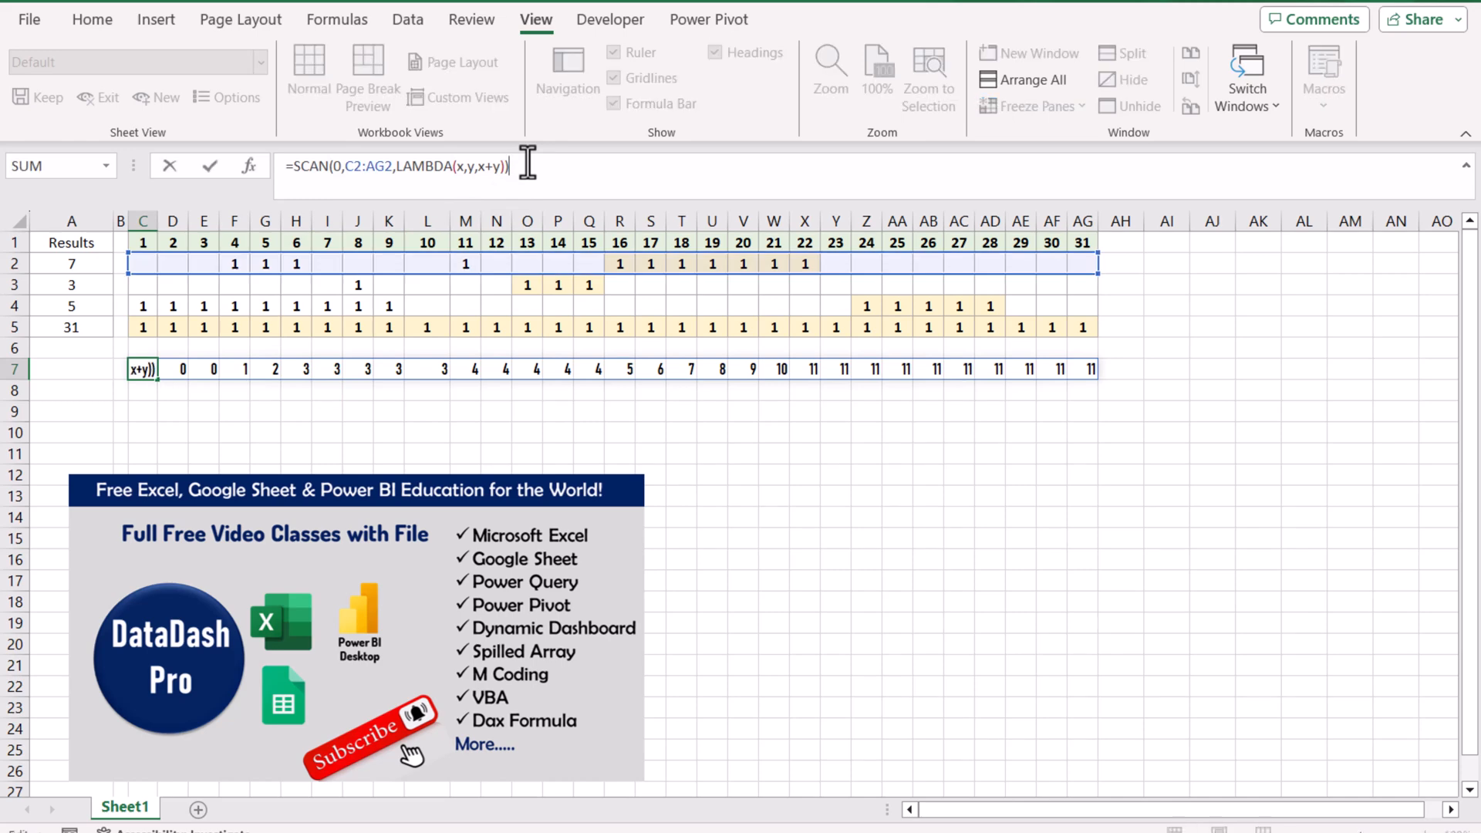
key("BackSpace")
key("BackSpace")
key("BackSpace")
key("BackSpace")
key("BackSpace")
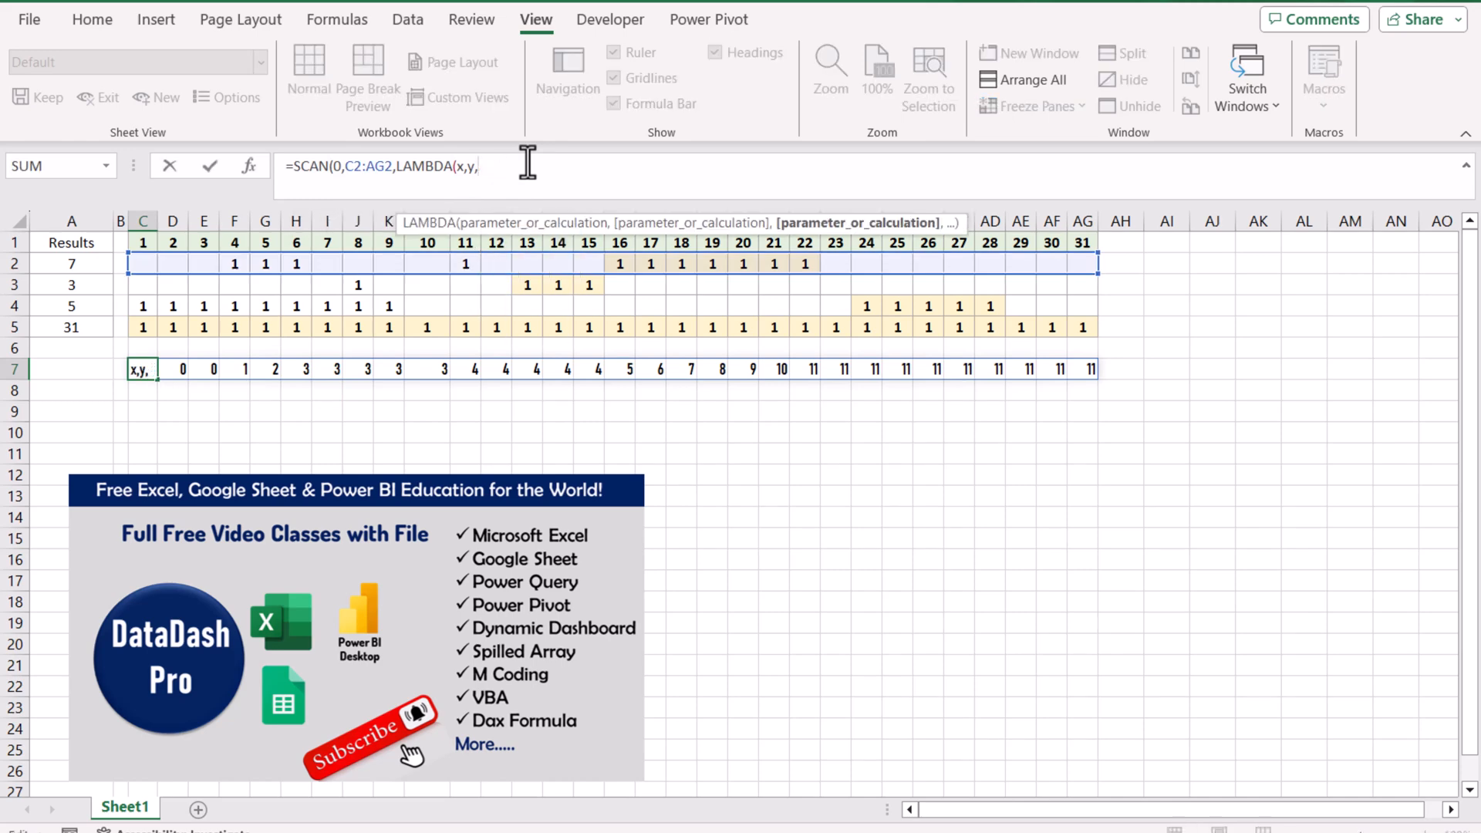
Step: Give the LAMBDA in C7 the calculation IF(y="",x=0,x+y), close the brackets and enter the formula
type("if(")
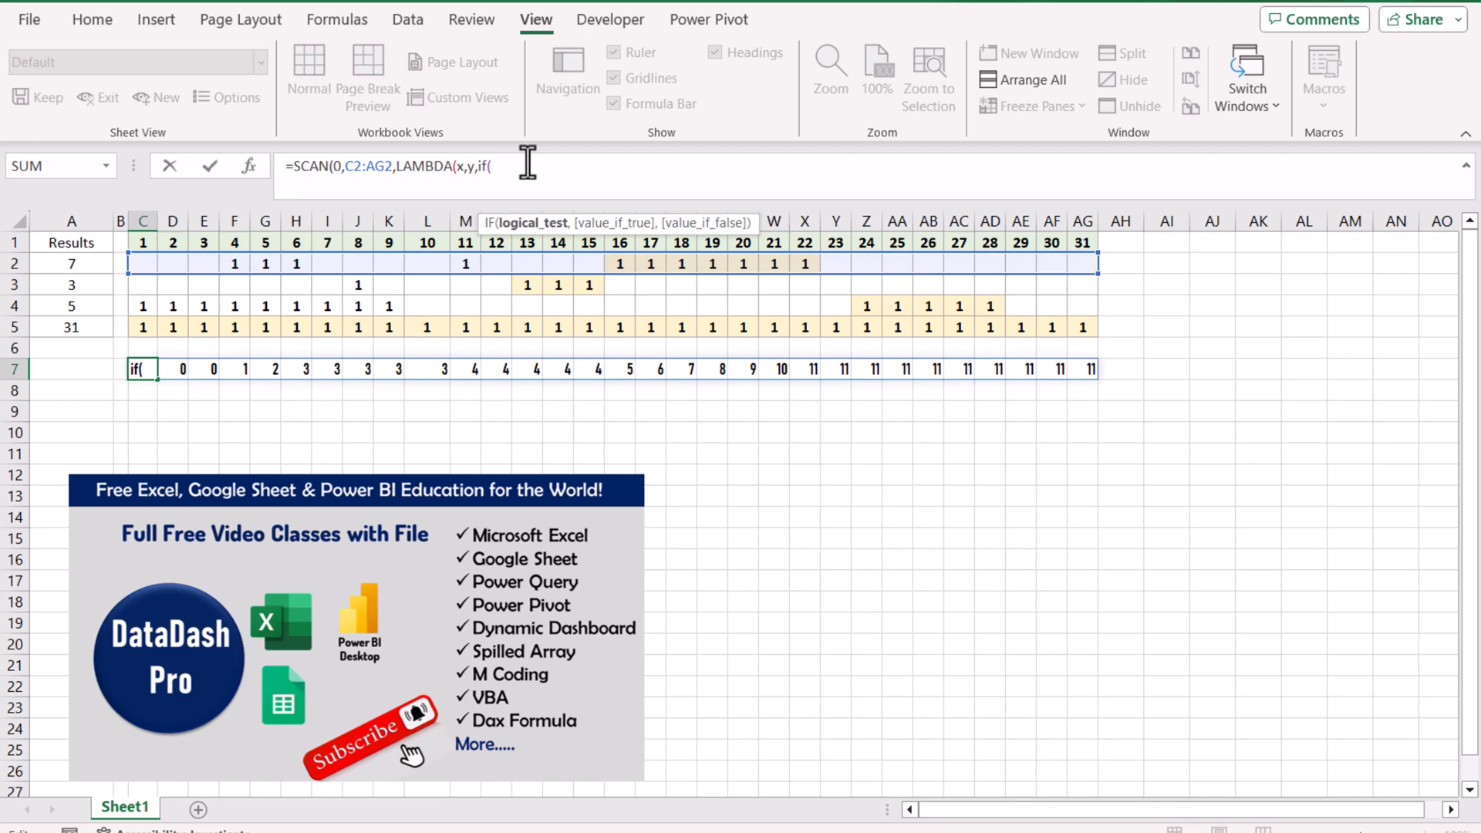
type("y=\"\",")
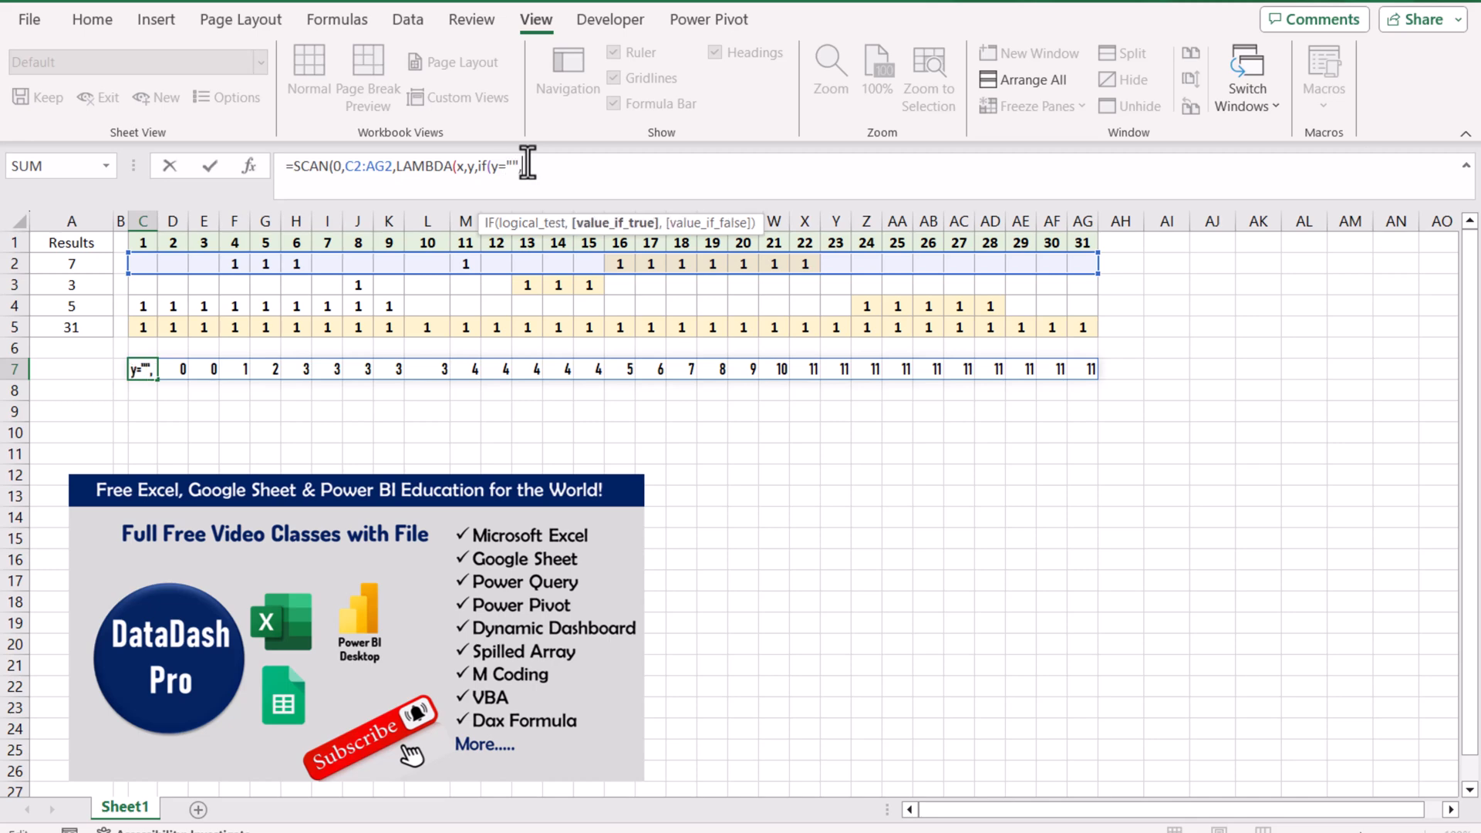
type("x")
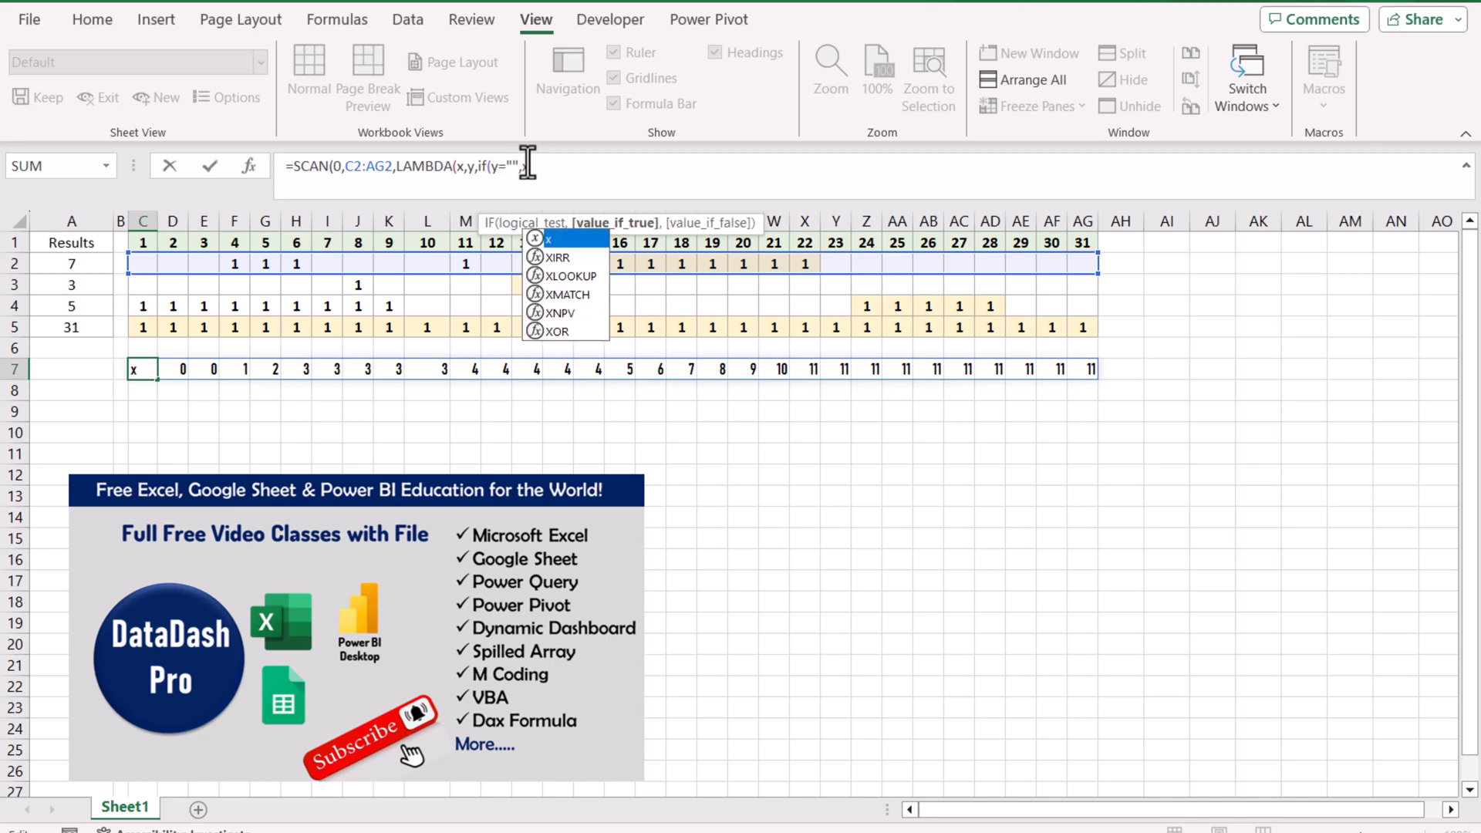
type("=0")
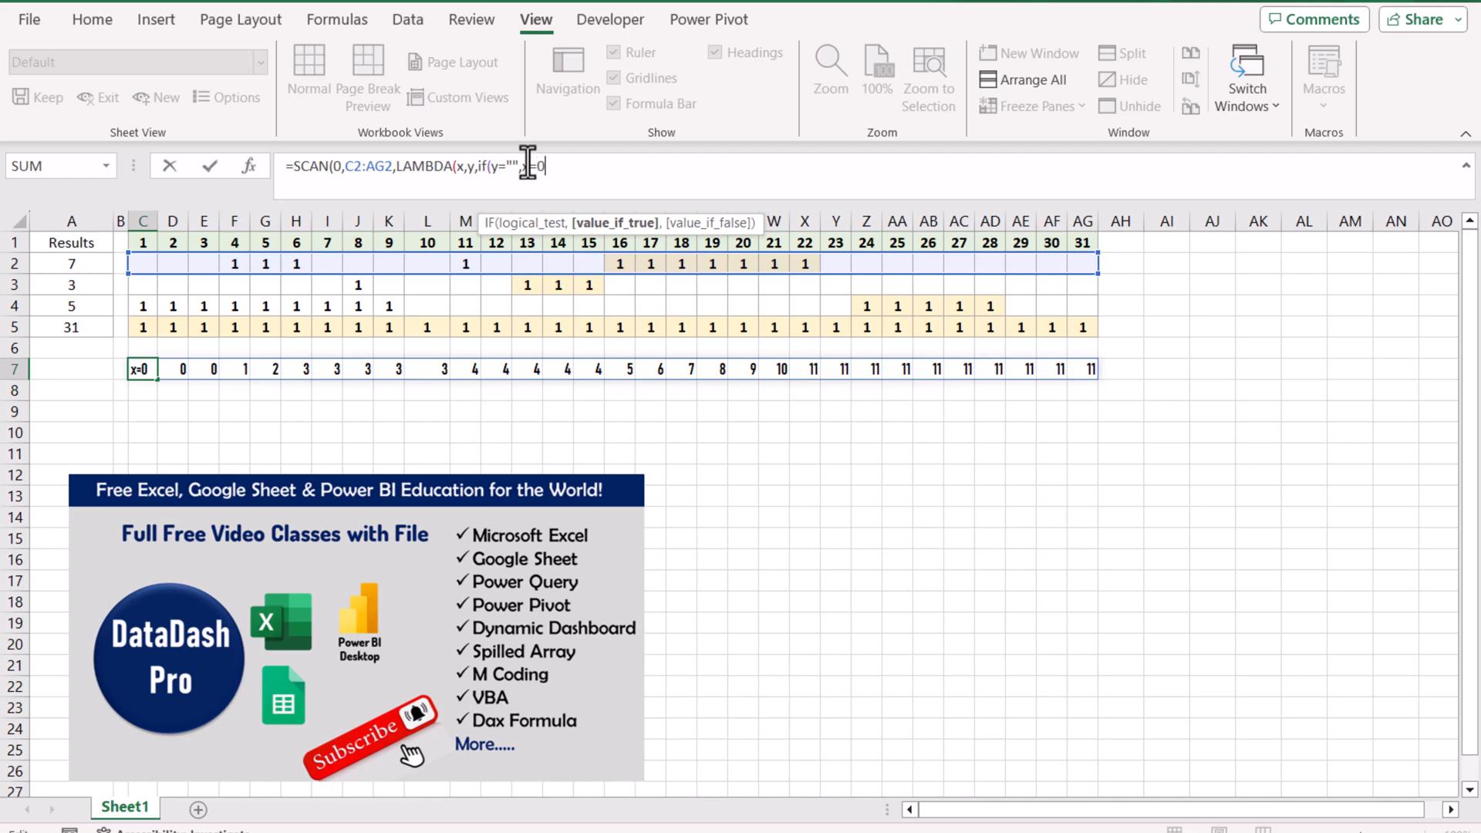
type(",")
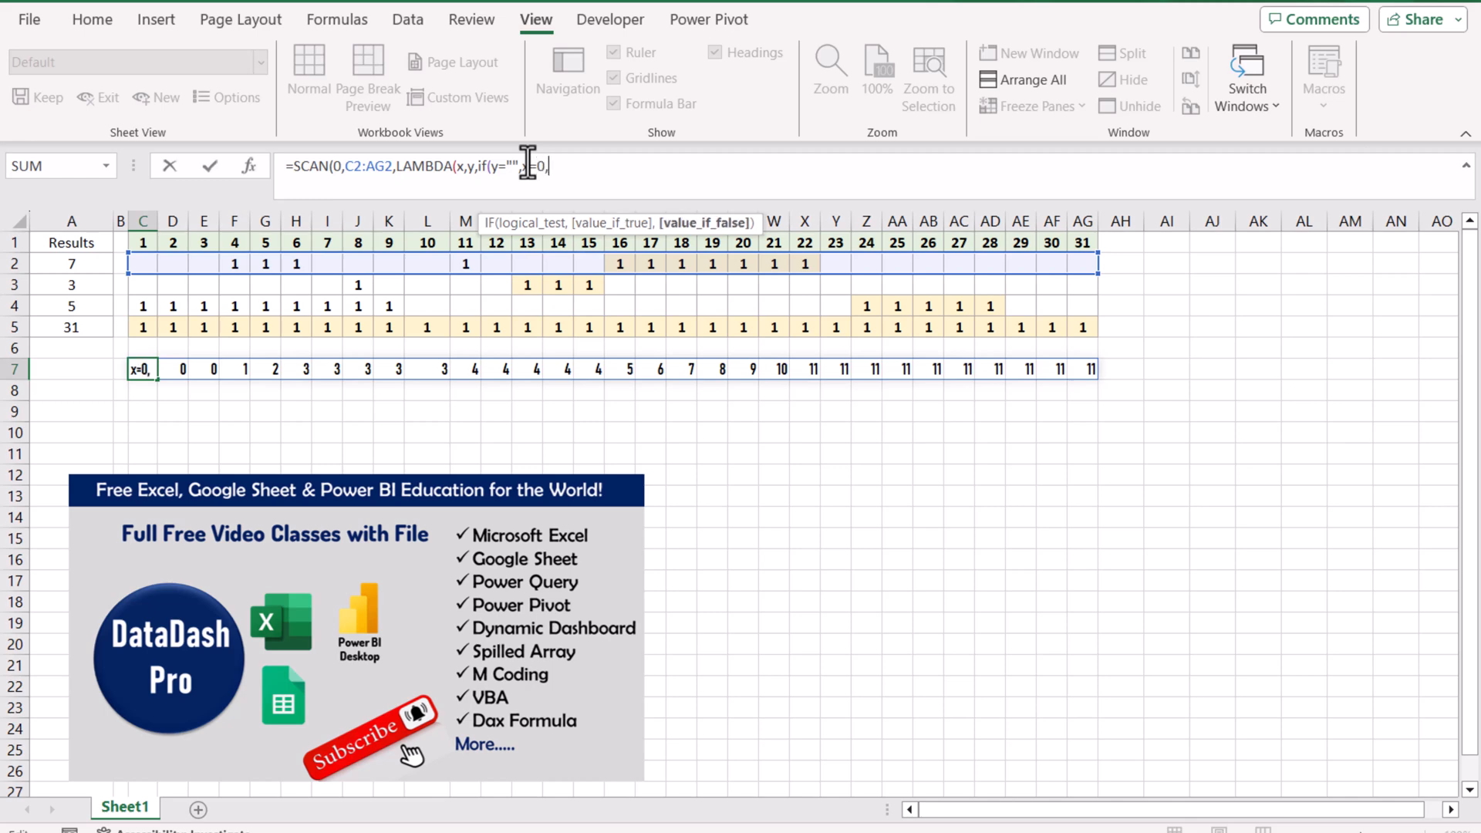
type("x+y")
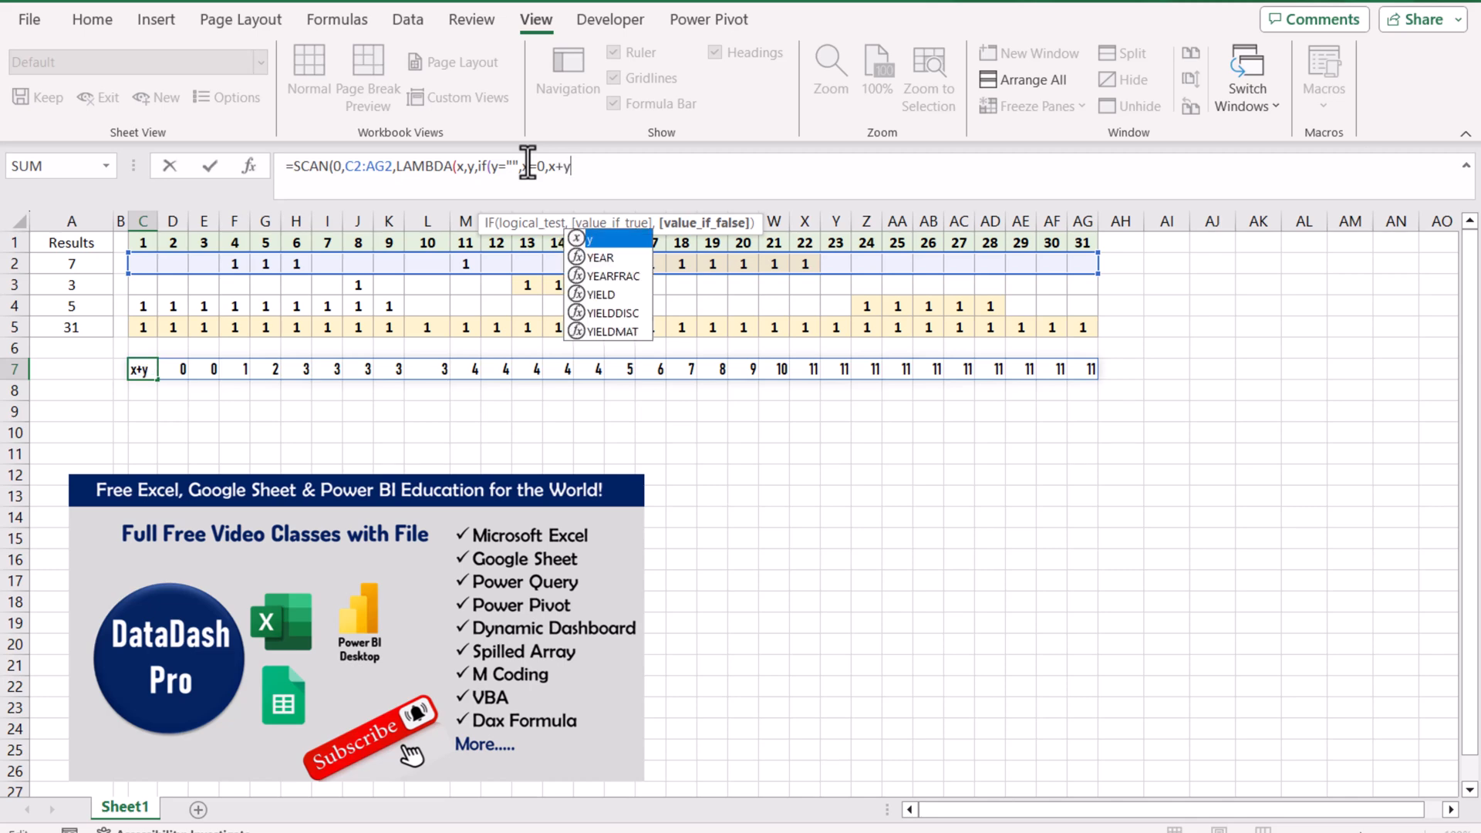
type(")")
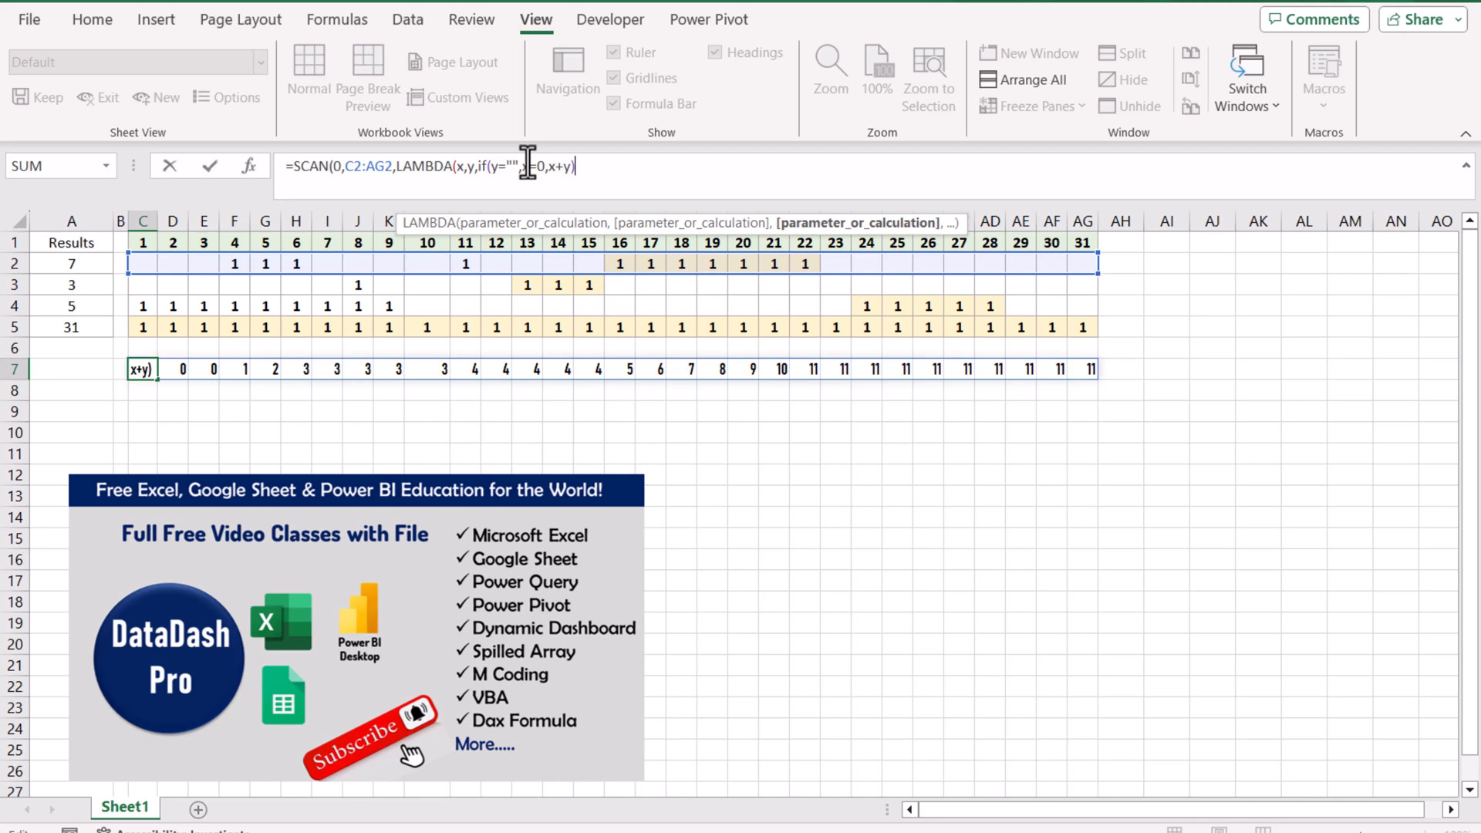
type(")")
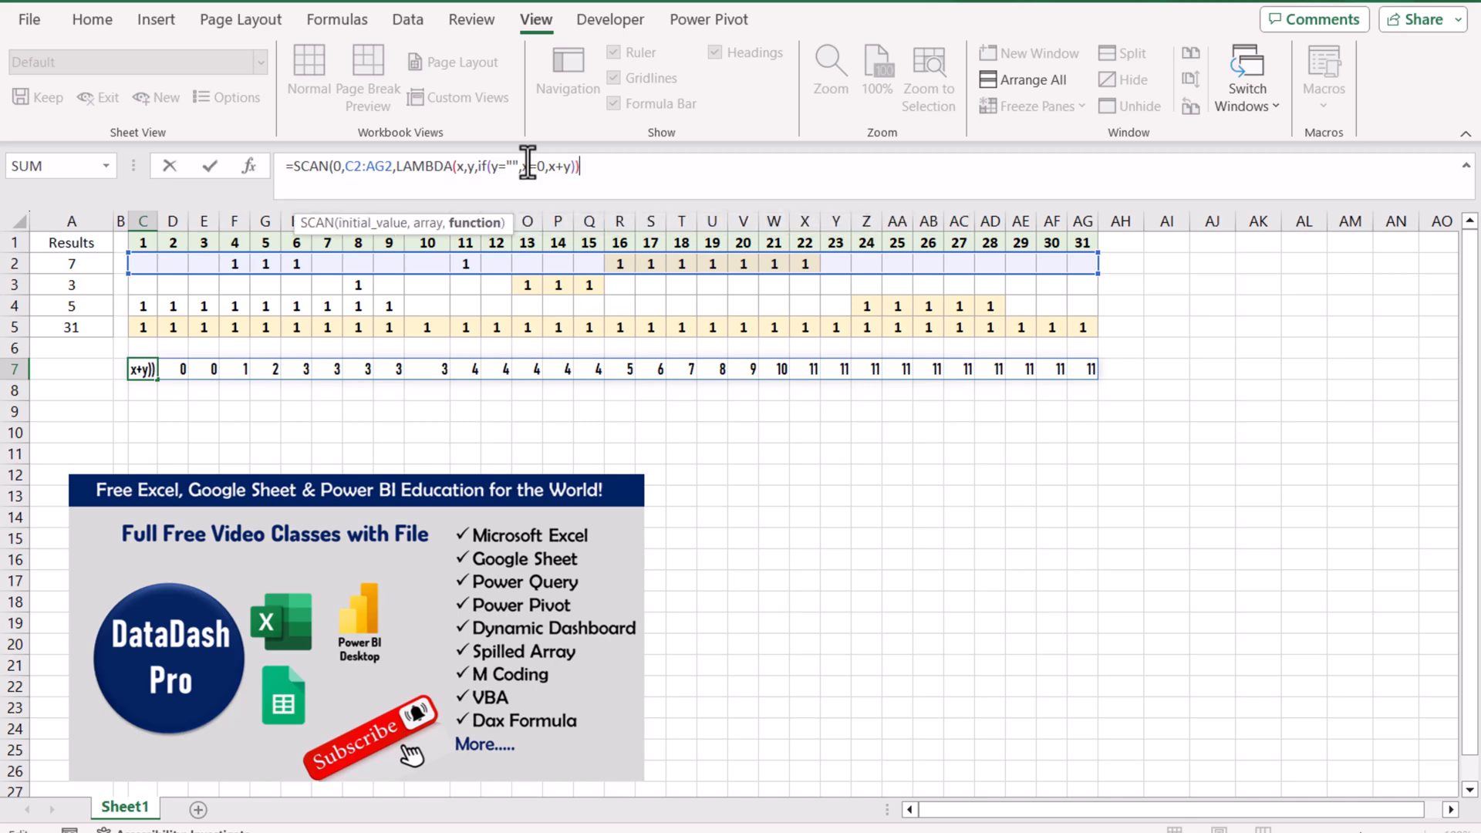
key("Return")
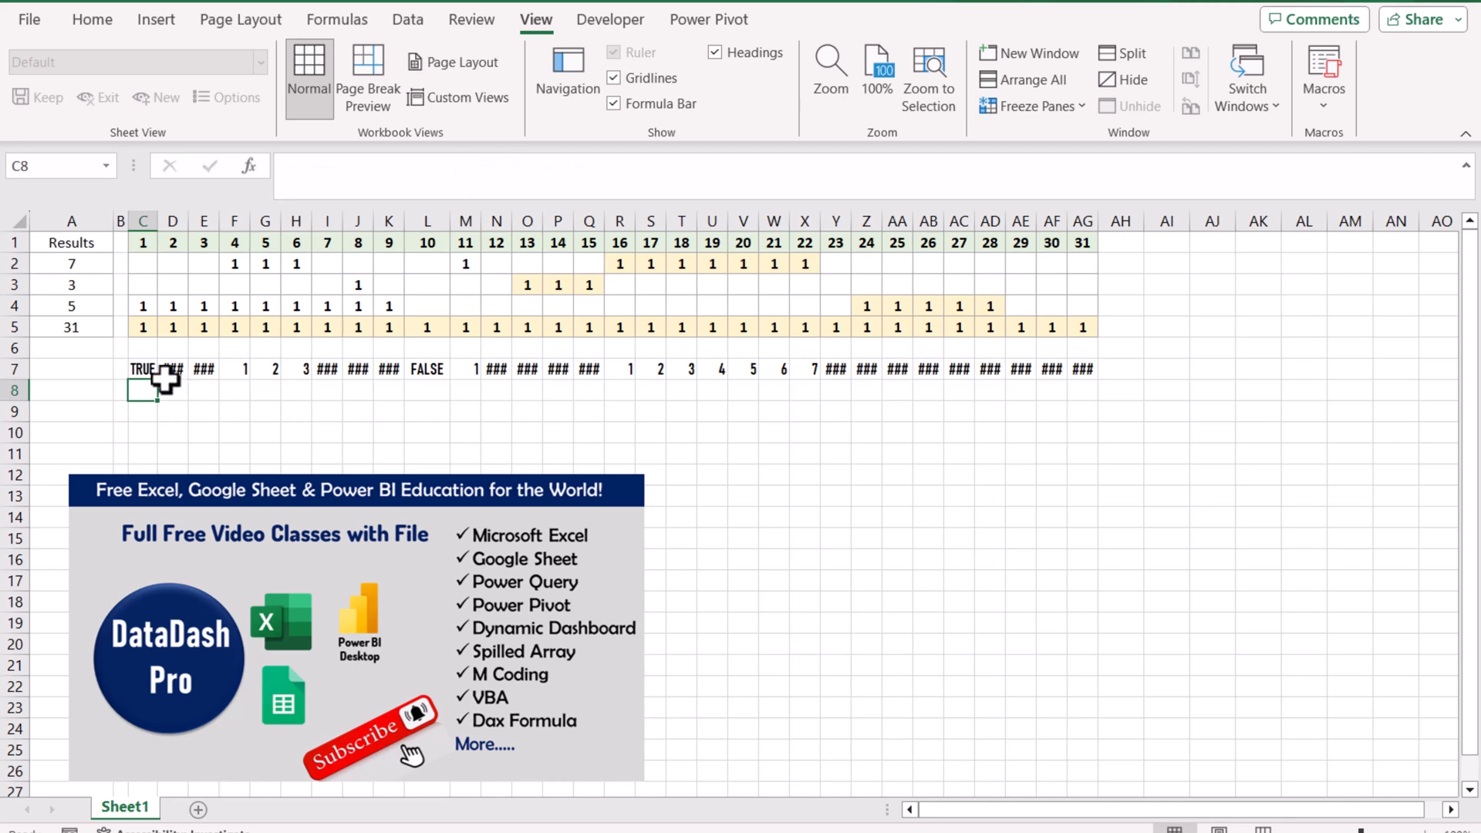
Step: Check the spilled results in row 7 against row 2, widening column Y to read its value and undoing the widening
left_click_drag(244, 371, 303, 370)
left_click(478, 369)
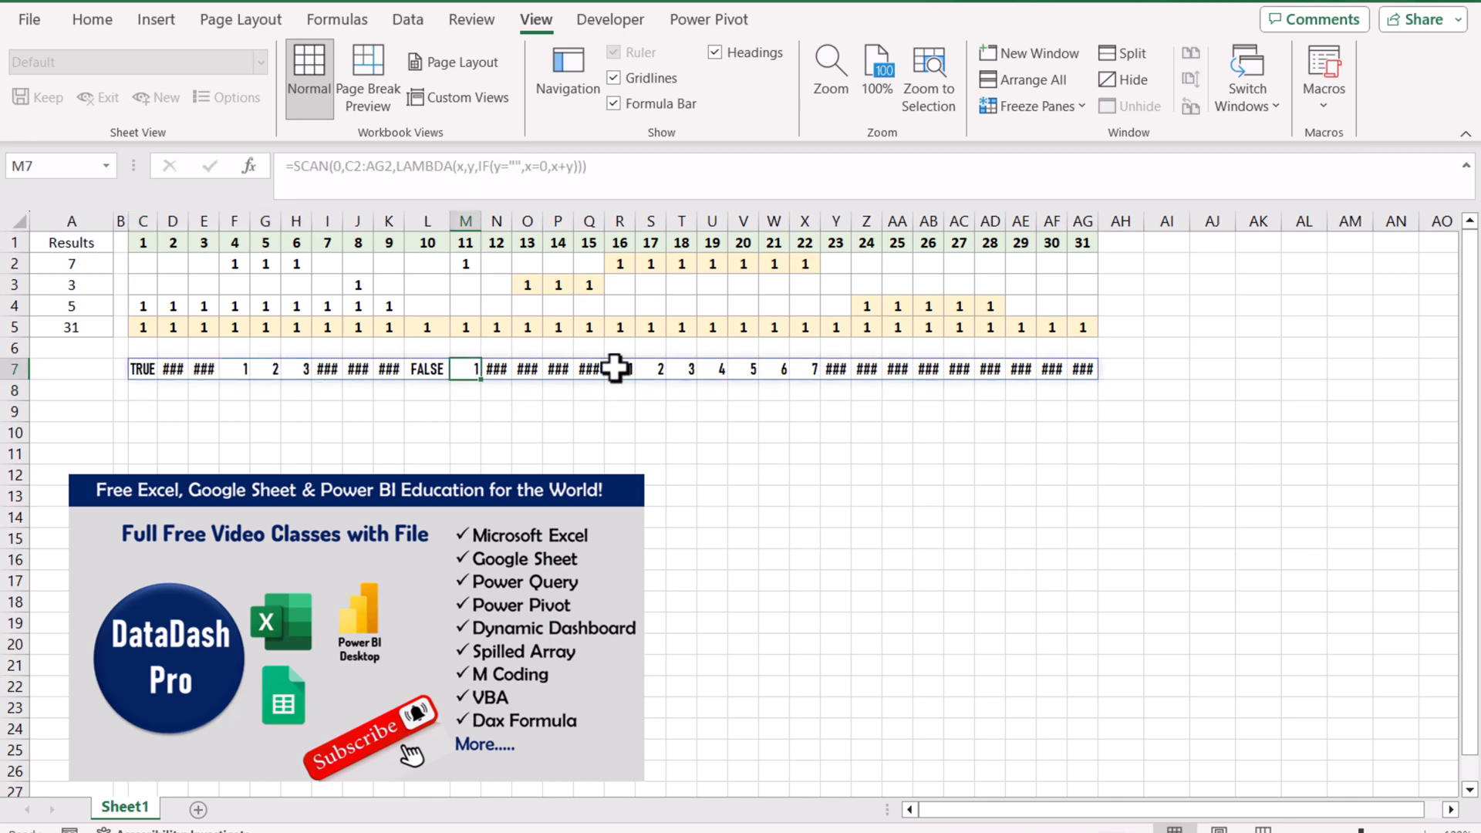
left_click_drag(624, 369, 810, 370)
left_click(848, 370)
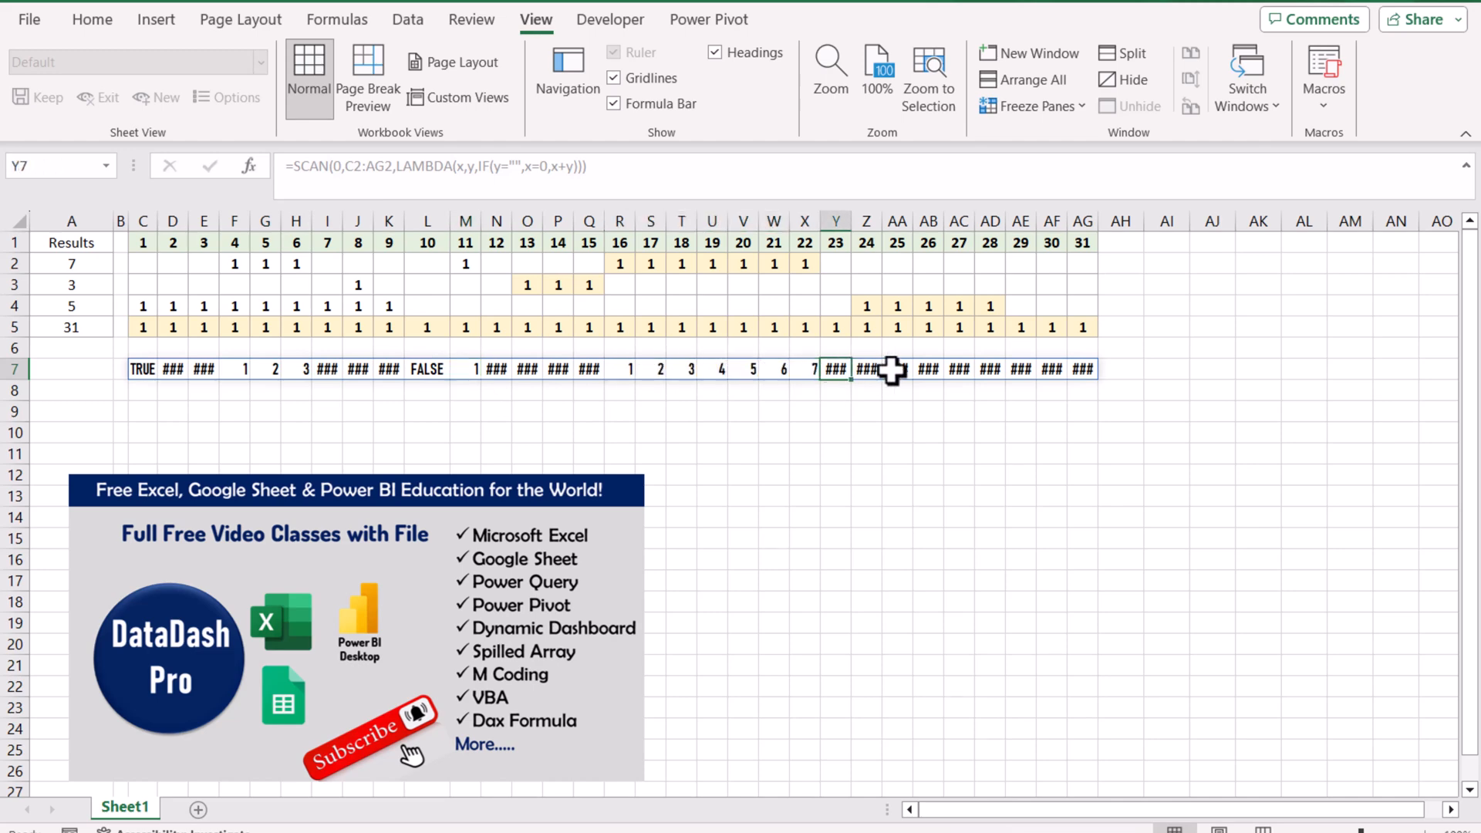
left_click_drag(852, 222, 887, 221)
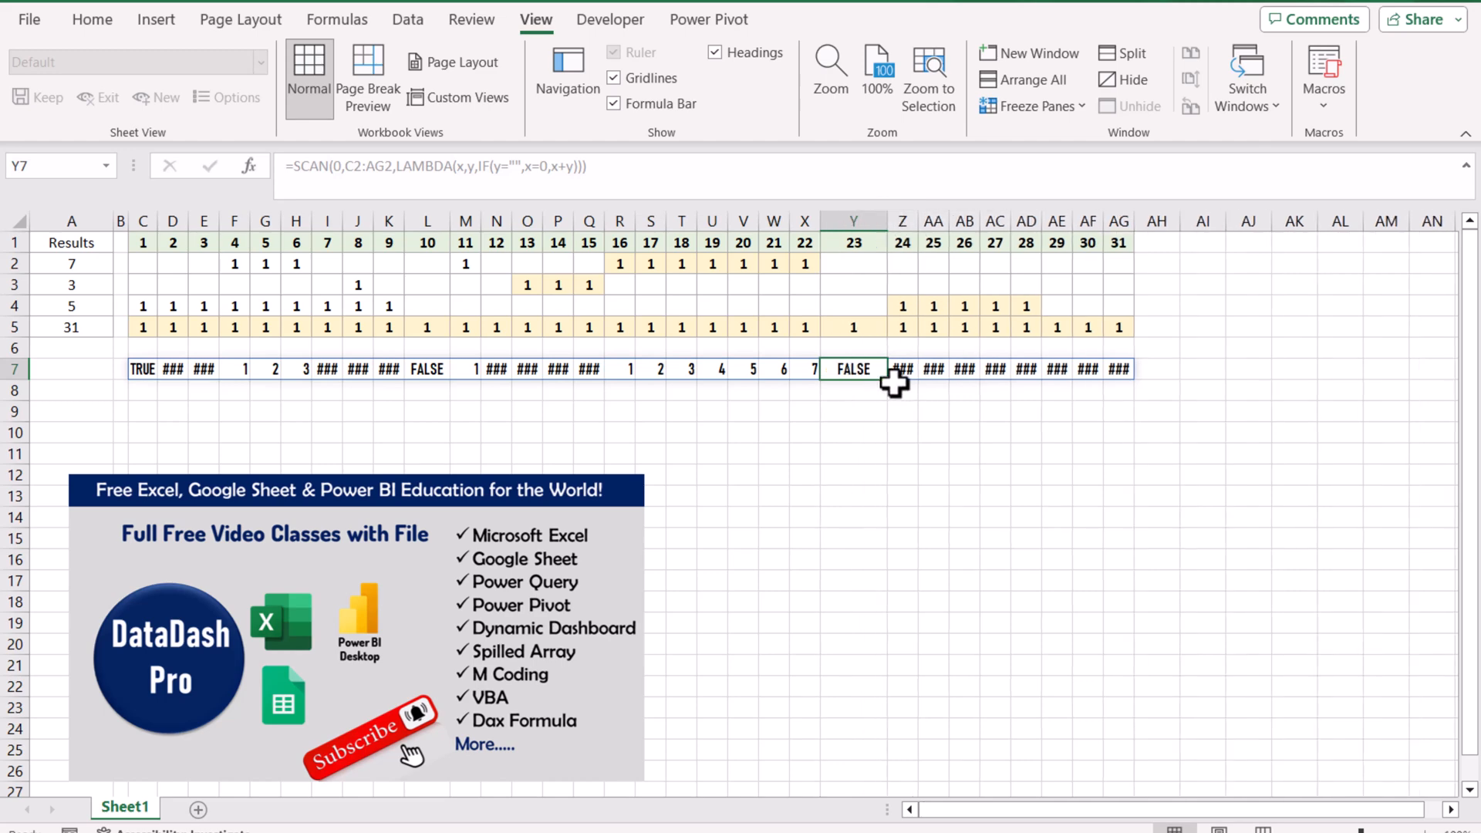
key("ctrl+z")
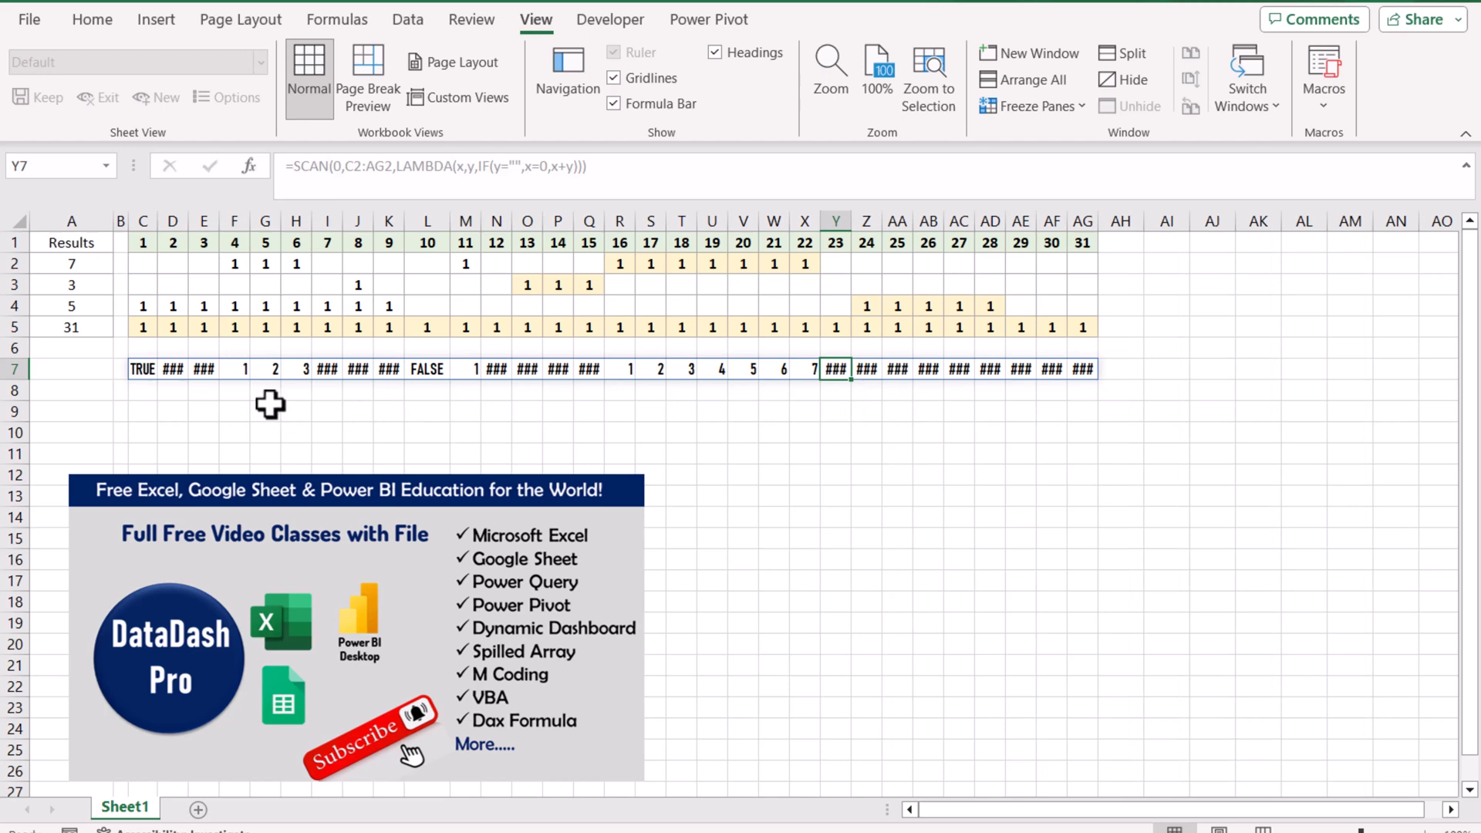
Step: Wrap the SCAN formula in C7 in a LET function that names the SCAN result array
left_click(148, 370)
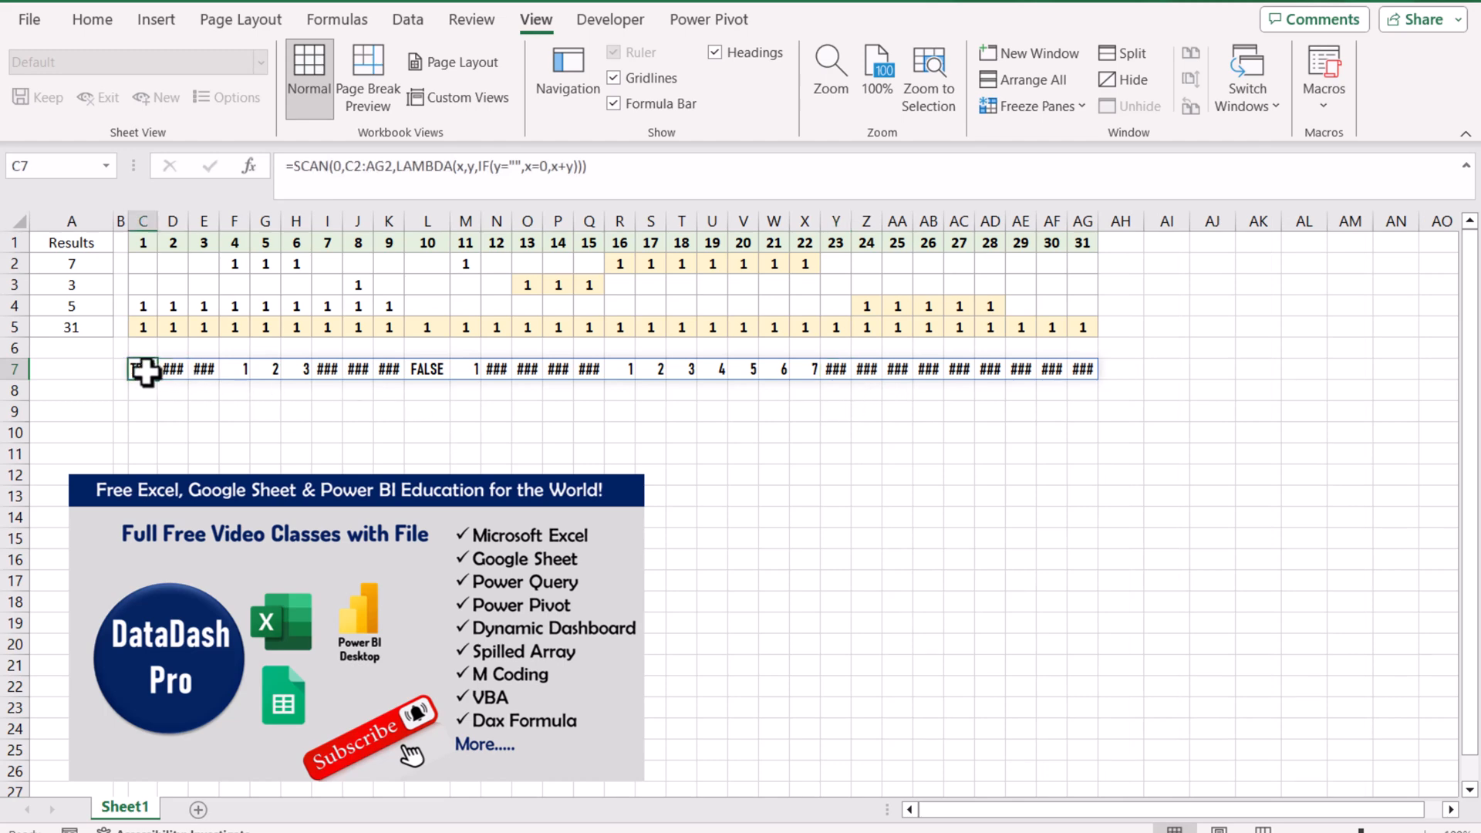
left_click(294, 169)
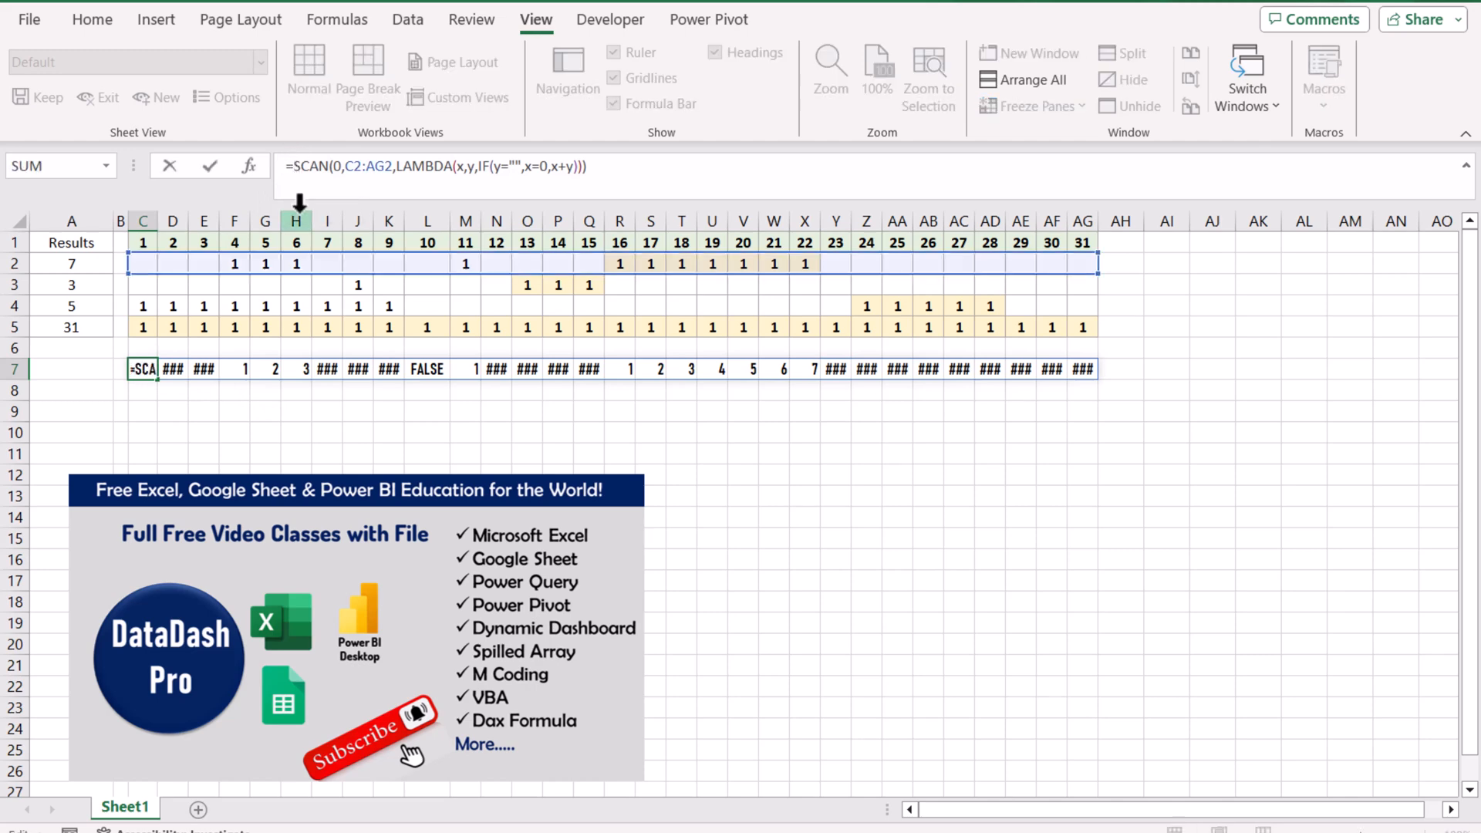
type("Let(")
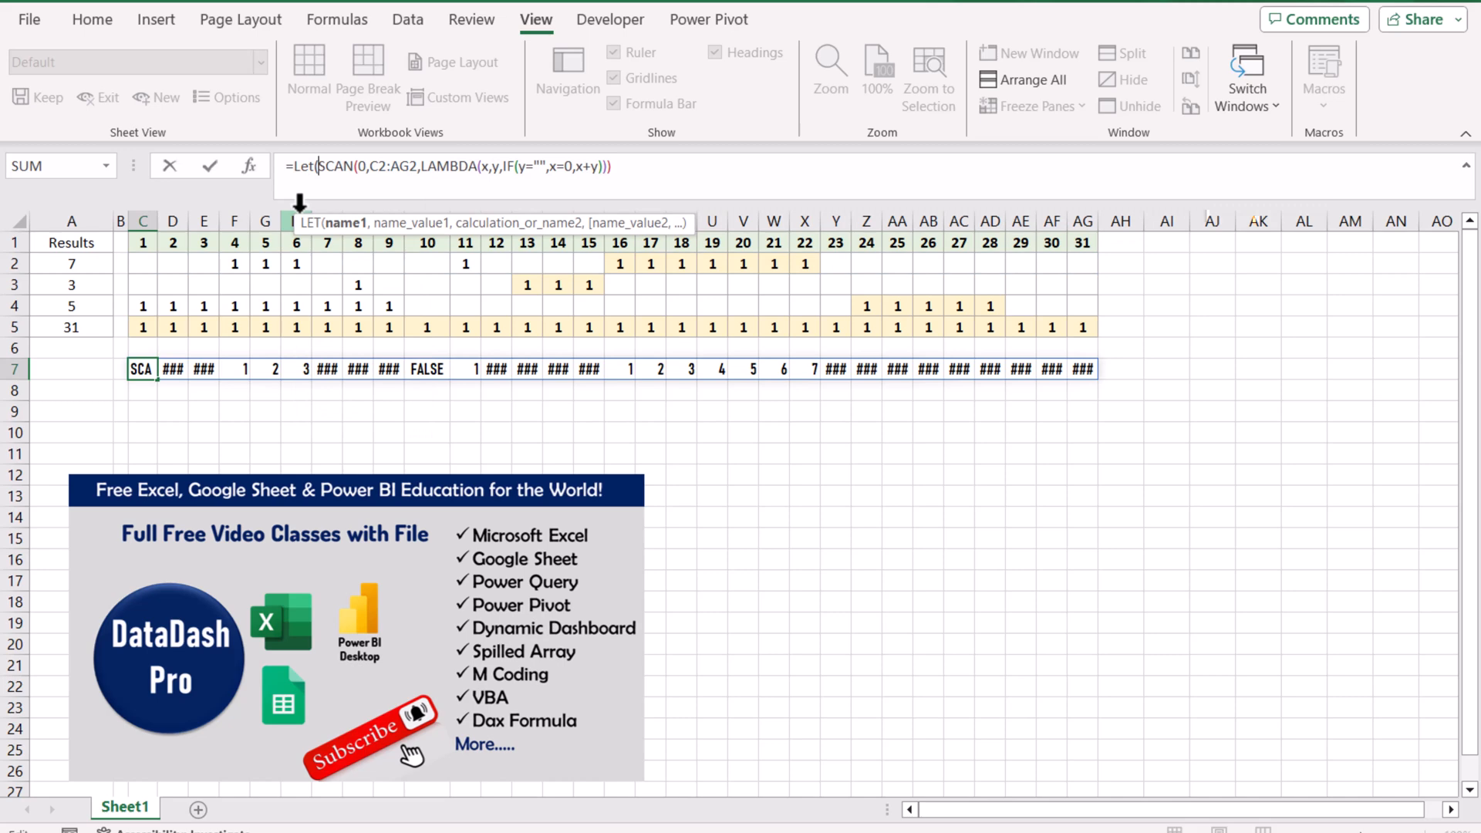
type("arra")
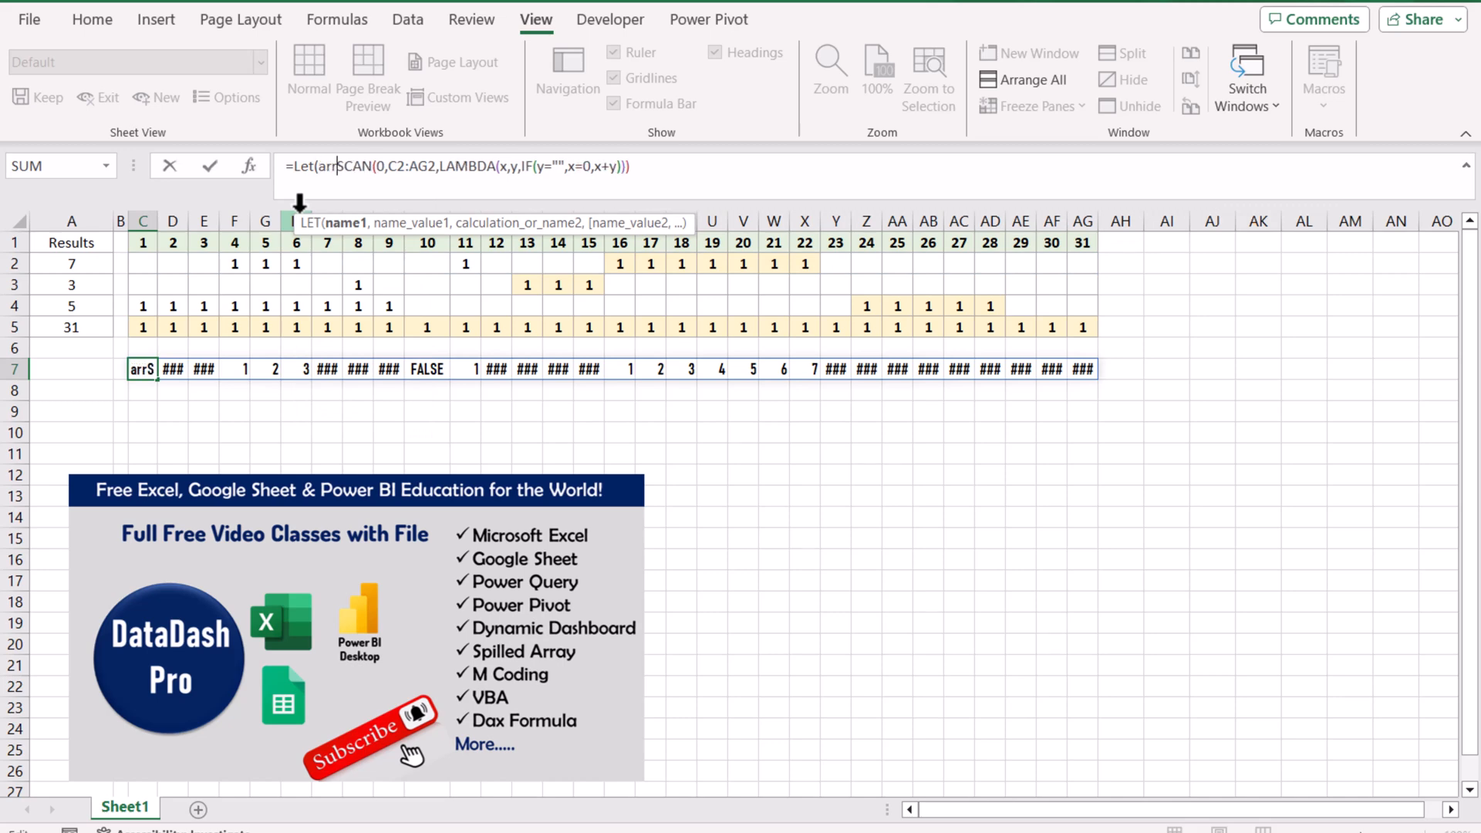
type("y,")
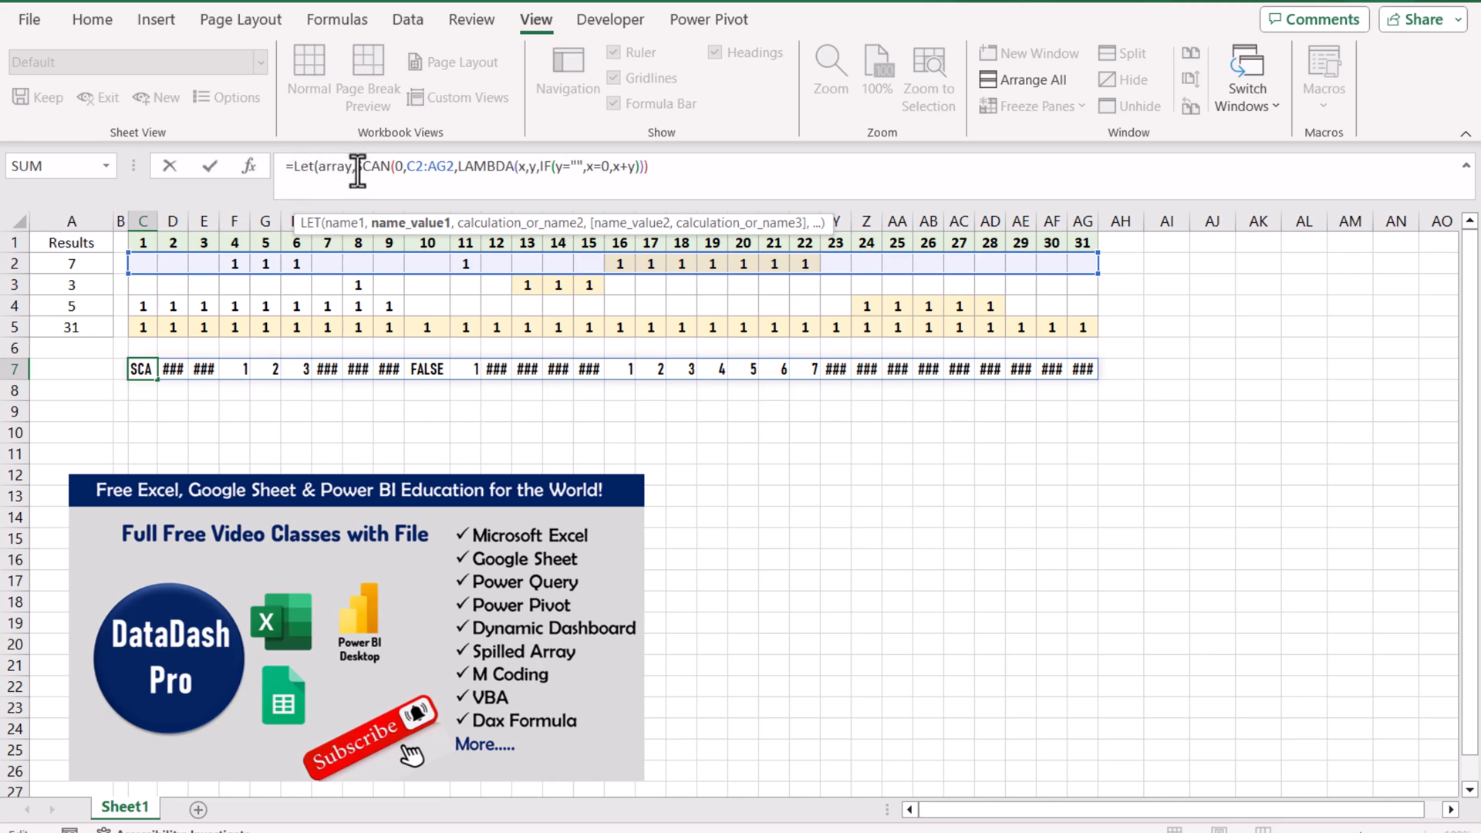
left_click_drag(355, 165, 655, 165)
Step: Add FILTER(array,ISNUMBER(array)) as the final calculation of the LET formula in C7 and enter it
left_click(655, 168)
type(",filter(")
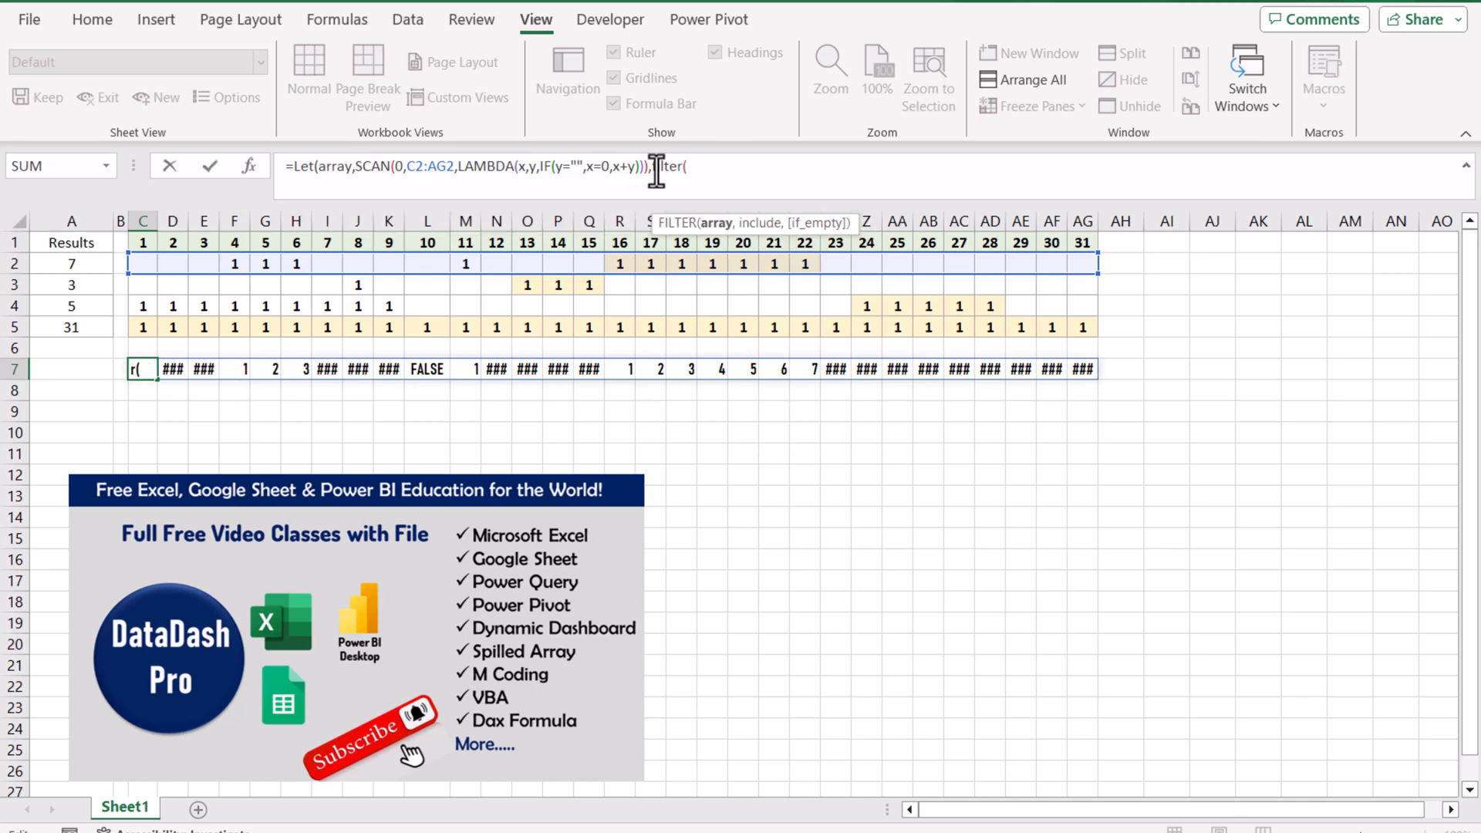
type("arra")
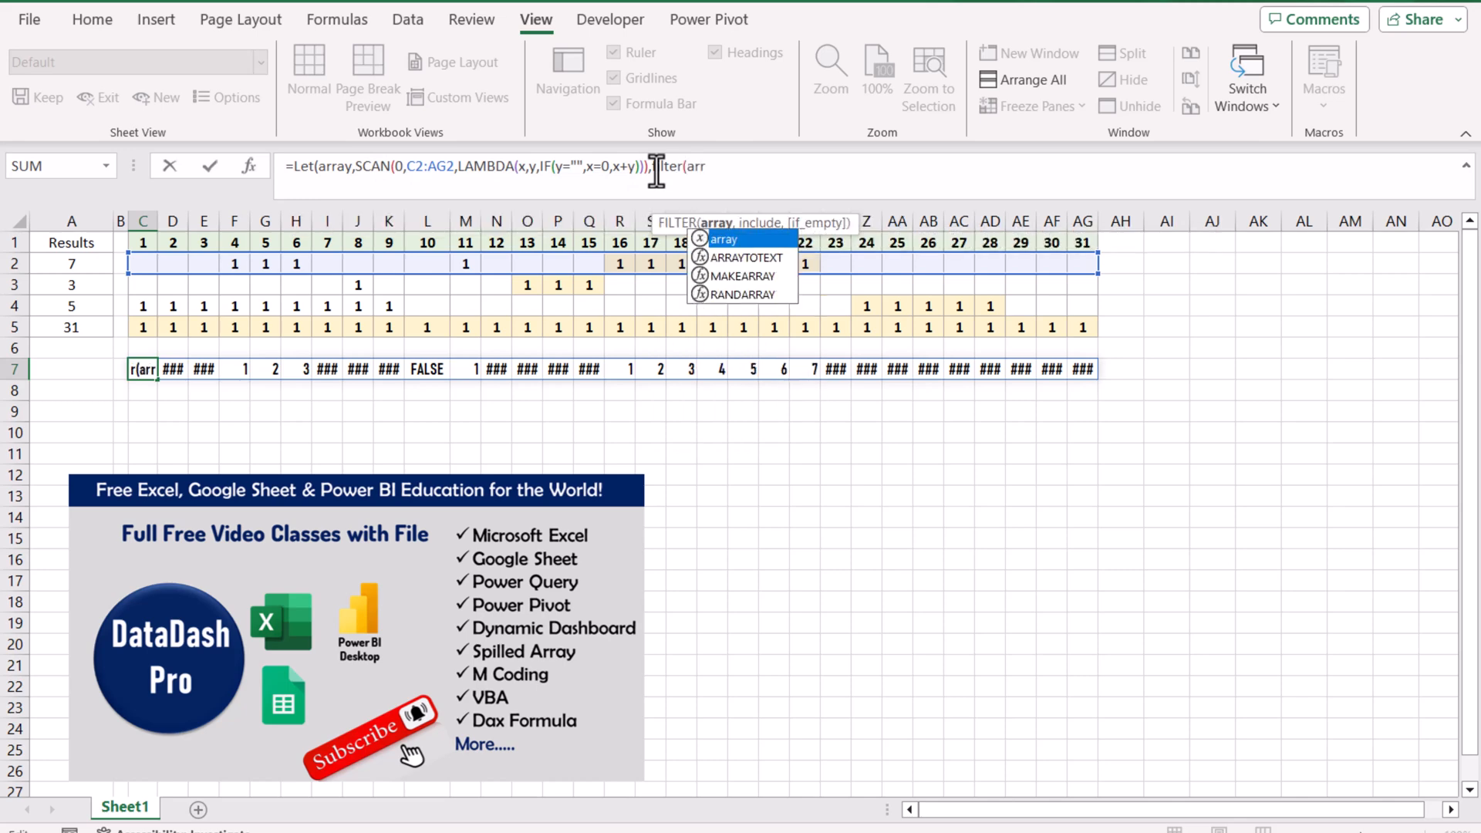
type("y,")
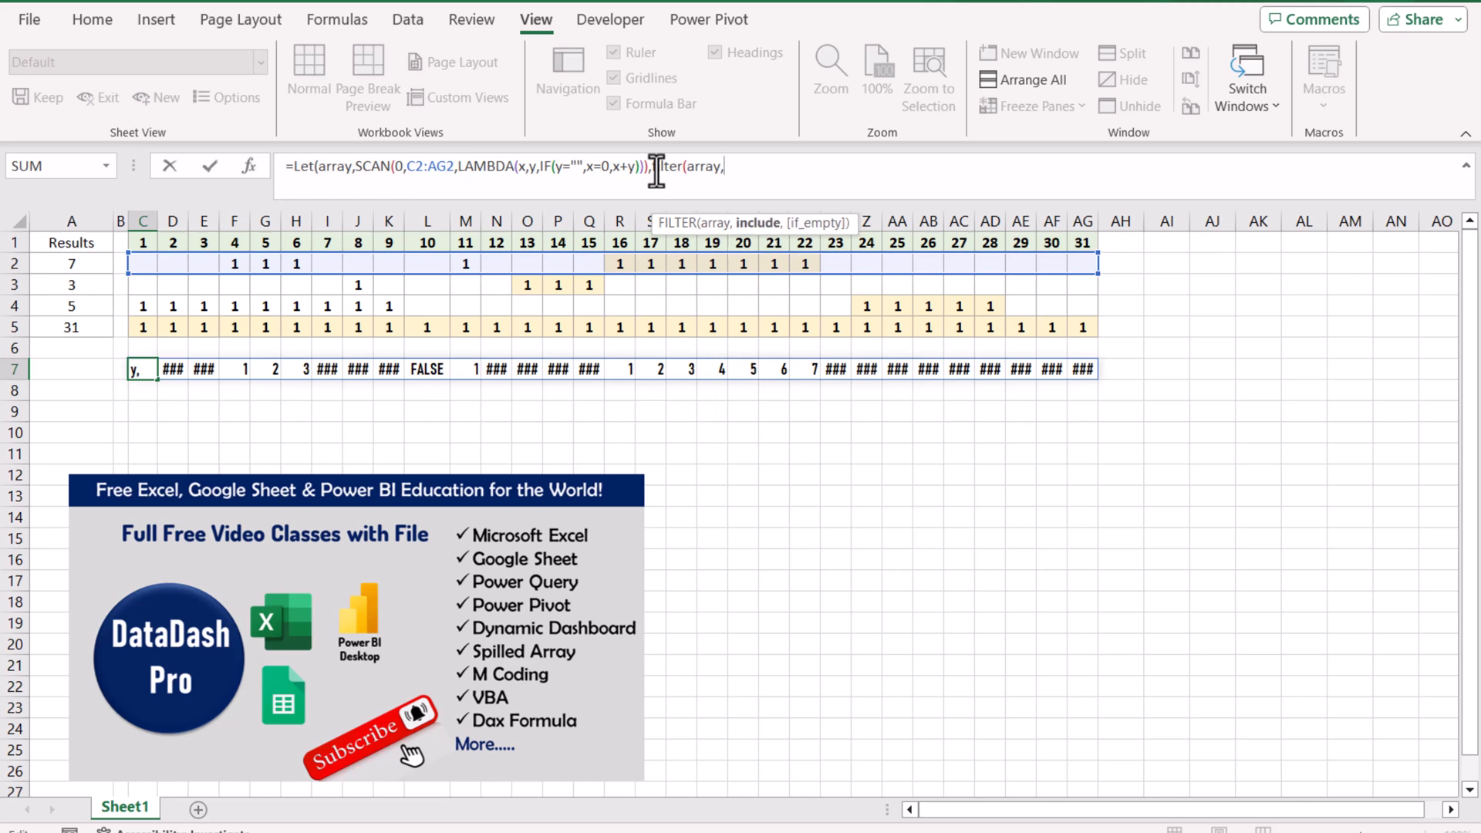
type("is")
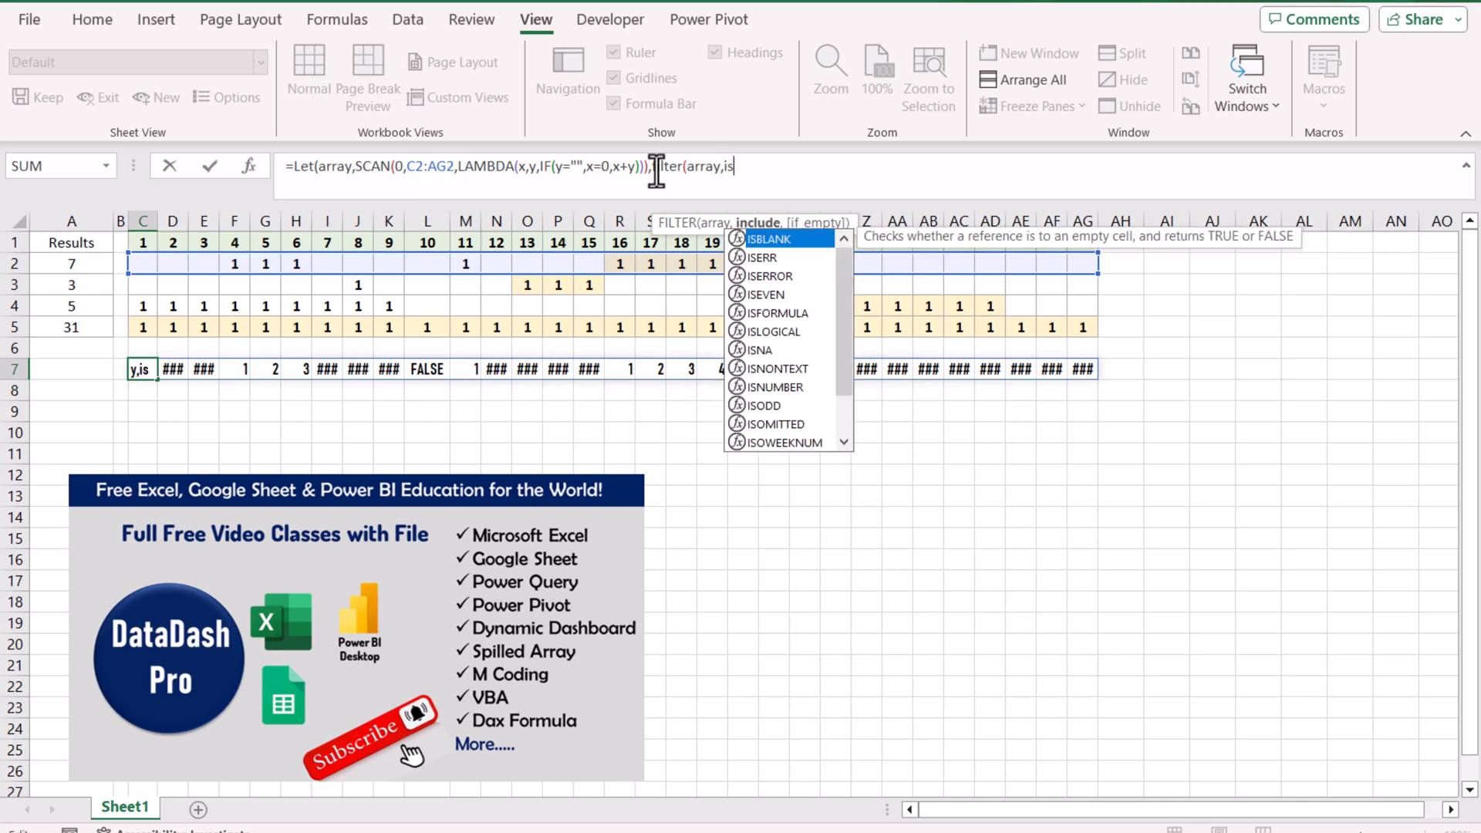
type("number(")
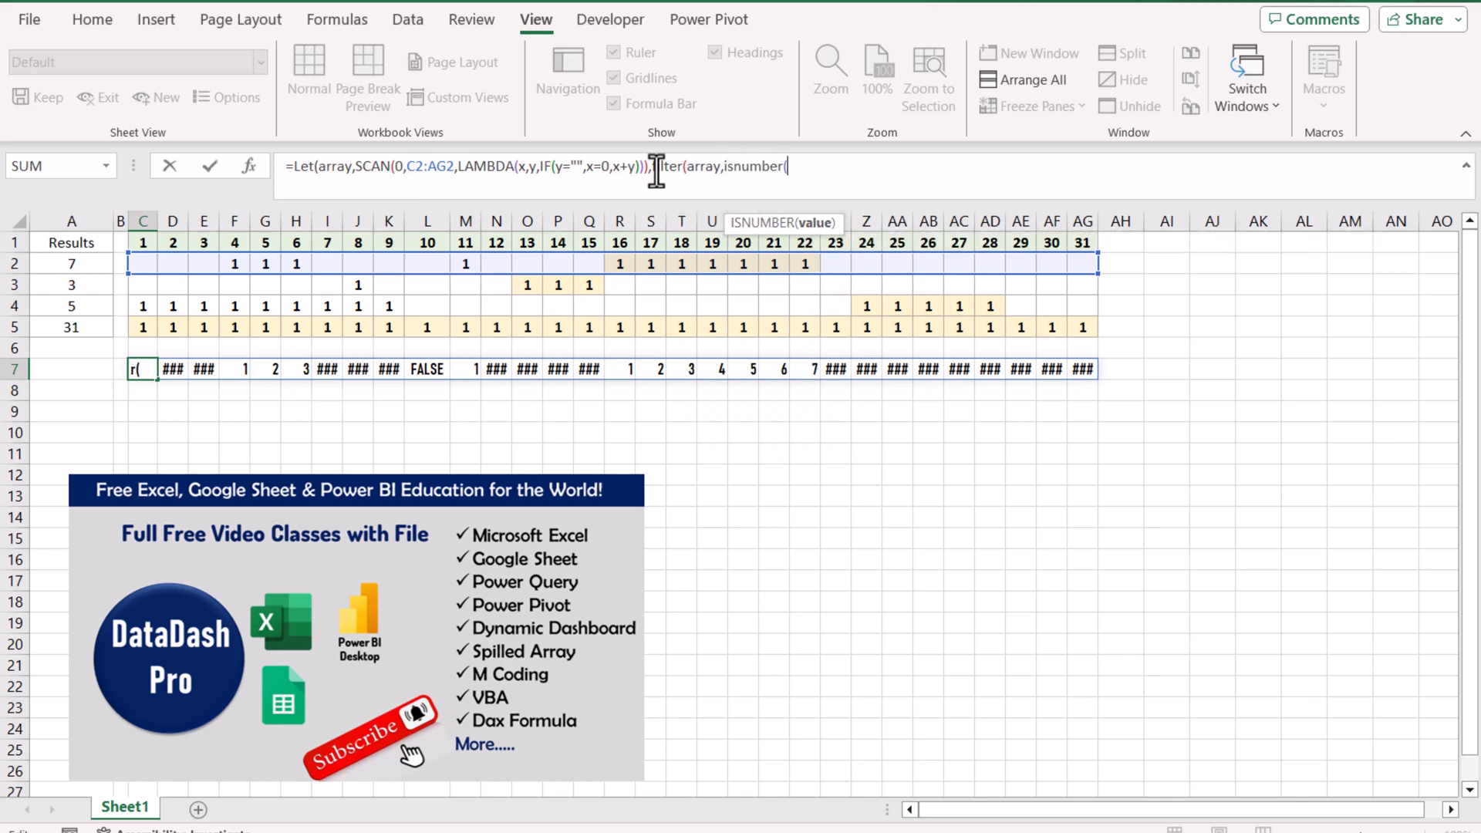
type("array")
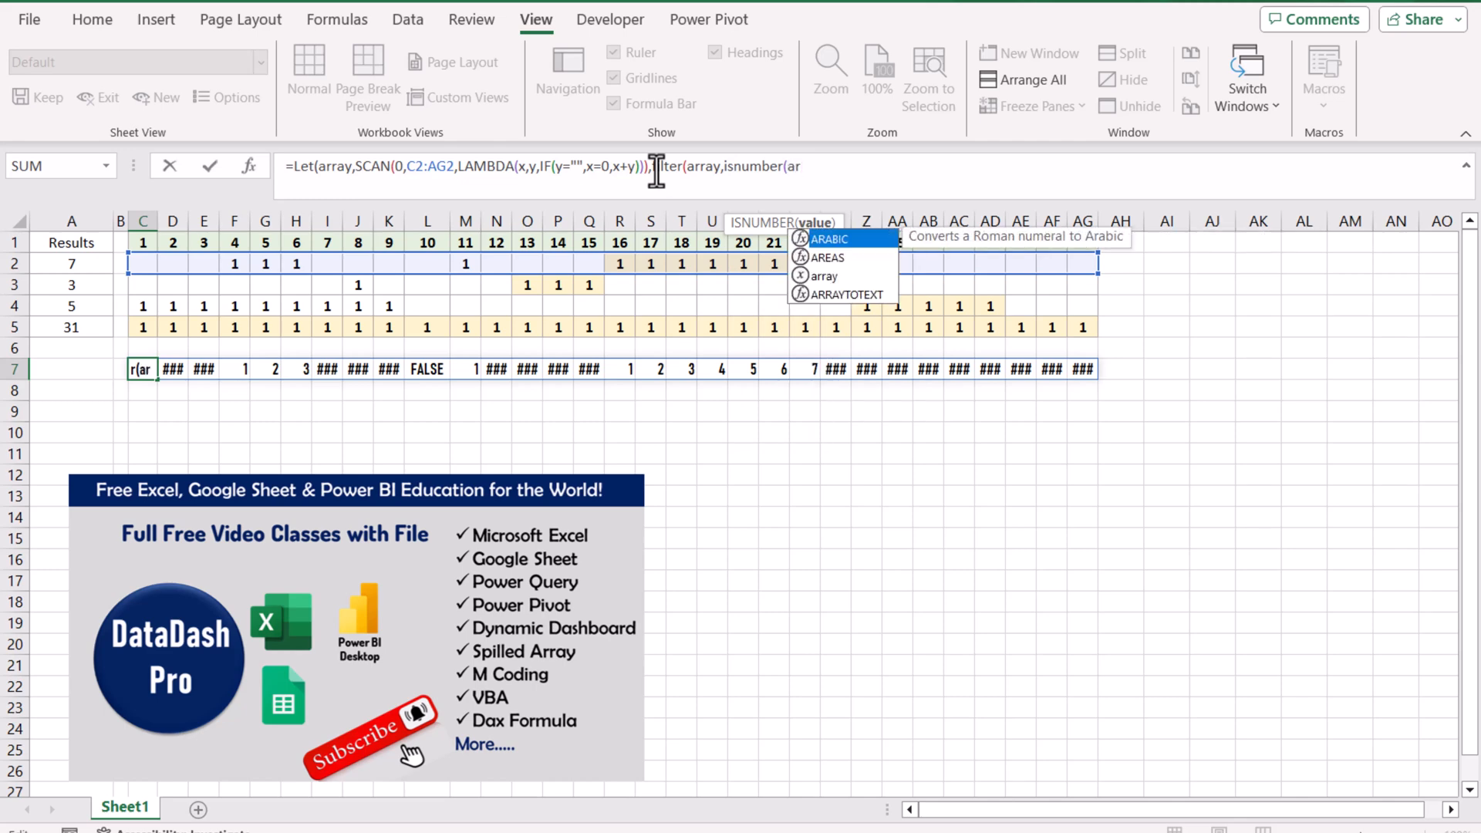
type(")")
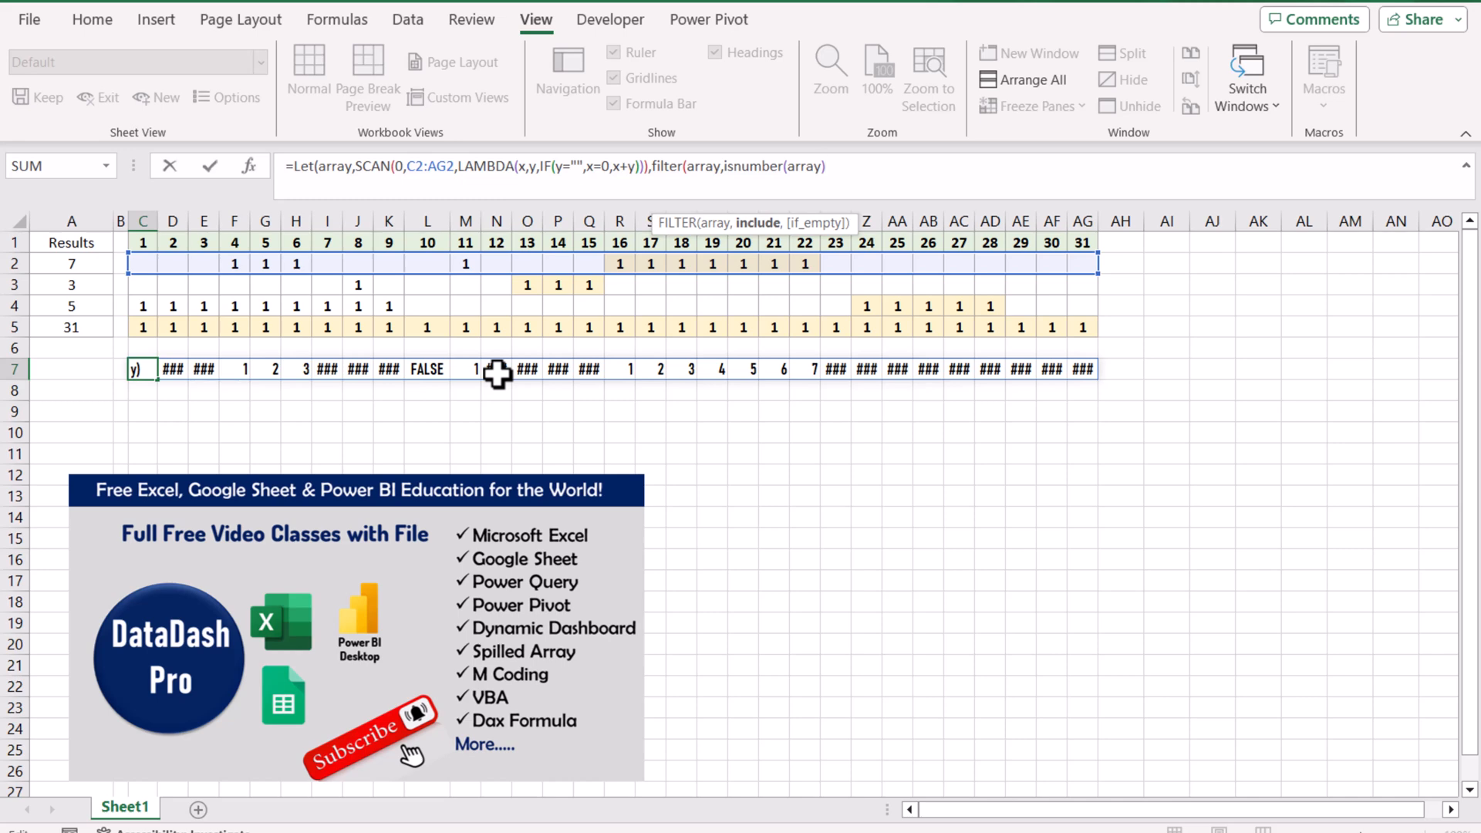
type(")")
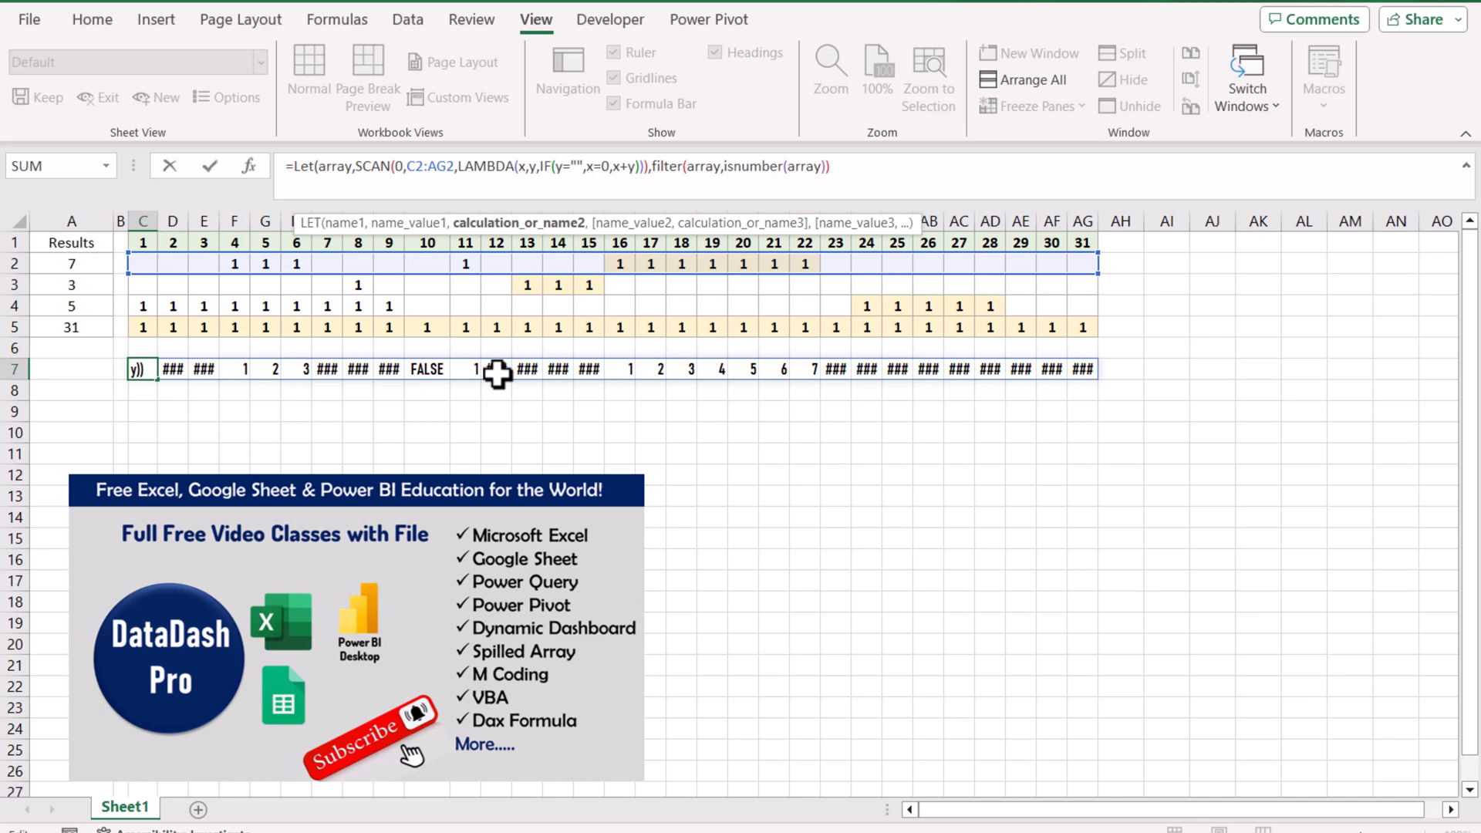
type(")")
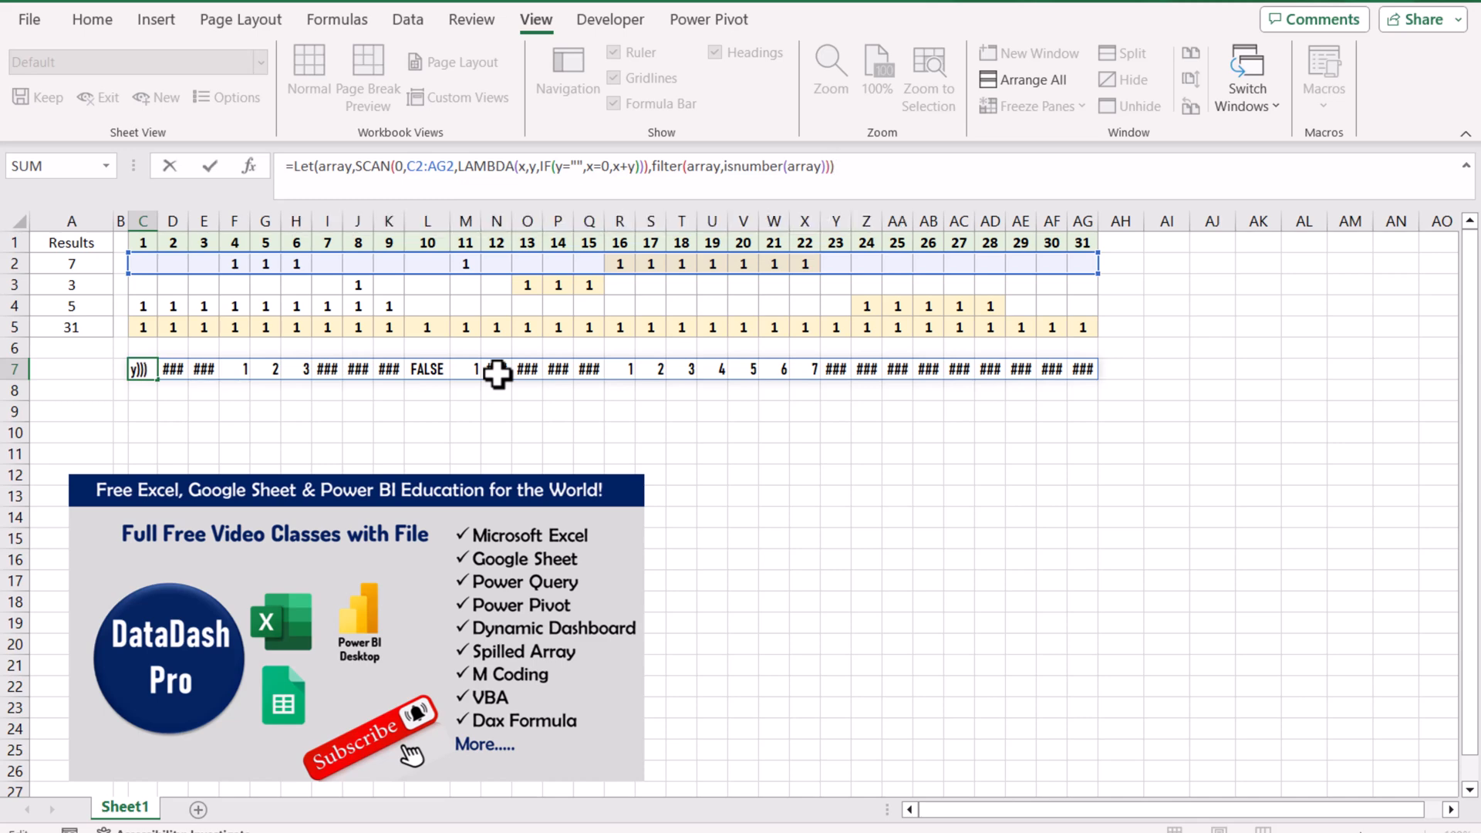
key("Return")
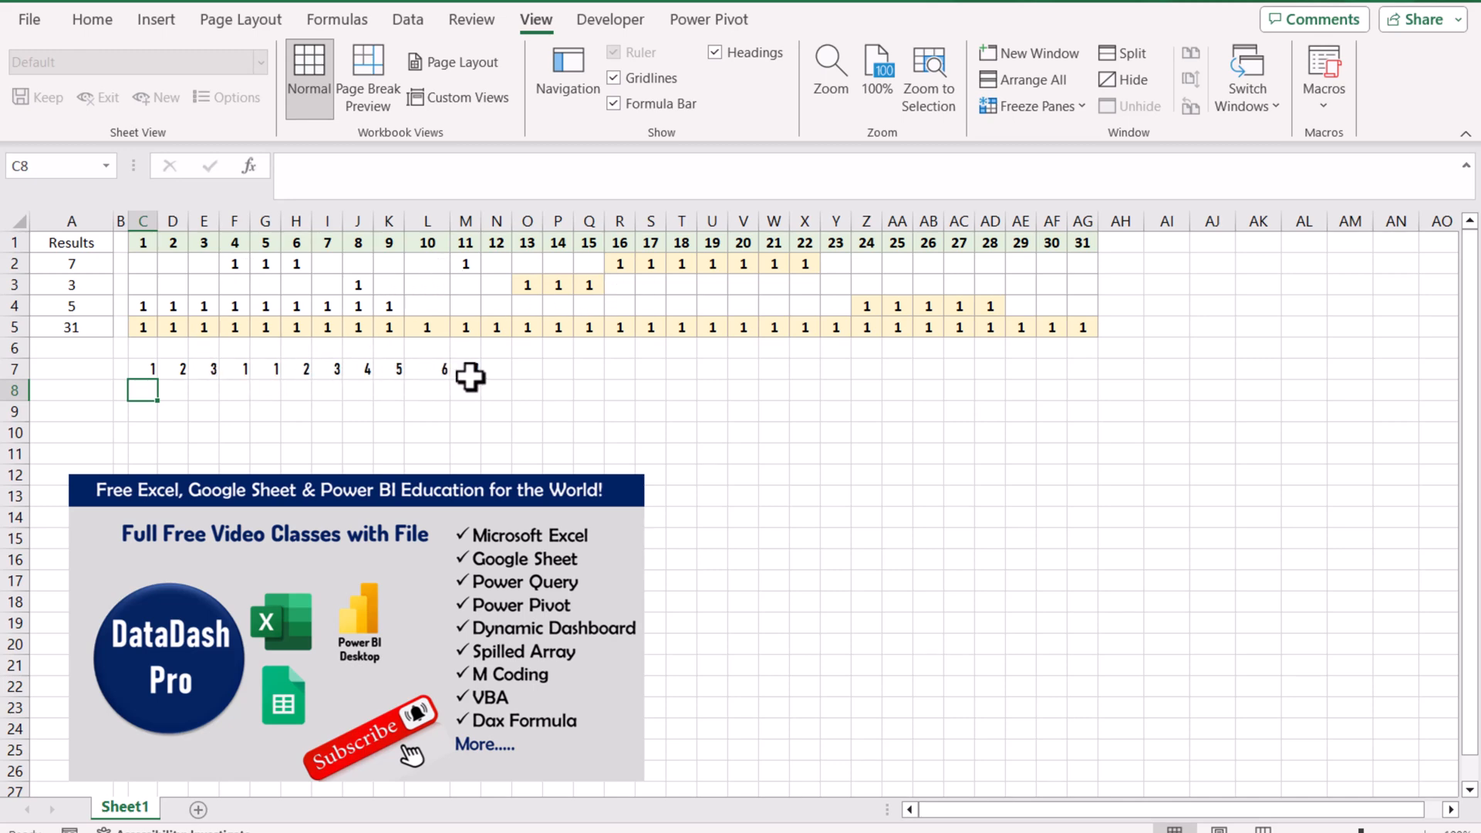
Step: Wrap the LET formula in C7 in a TAKE function with rows left empty and columns set to -1, and enter it
left_click(147, 376)
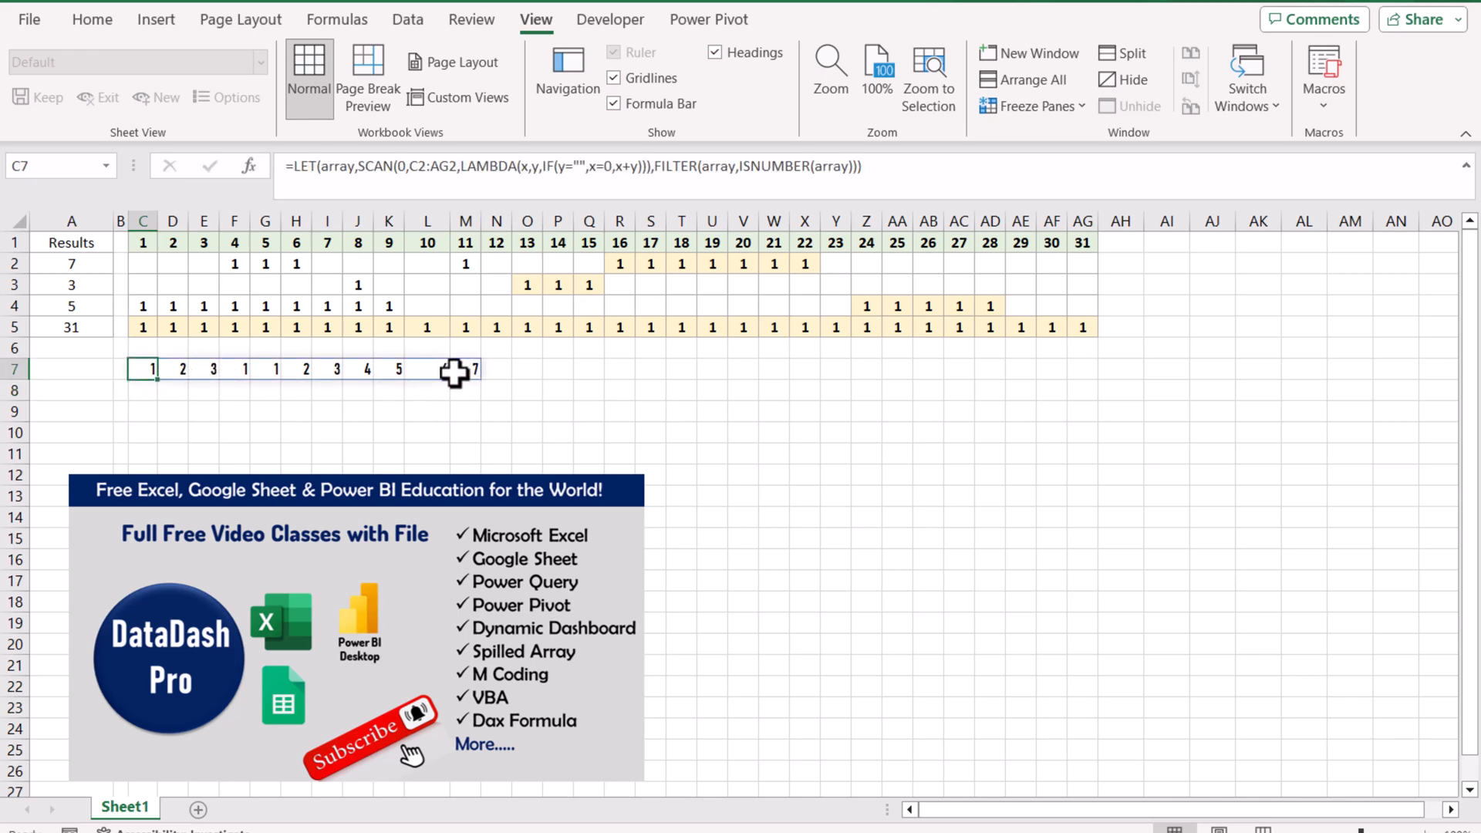
left_click(287, 171)
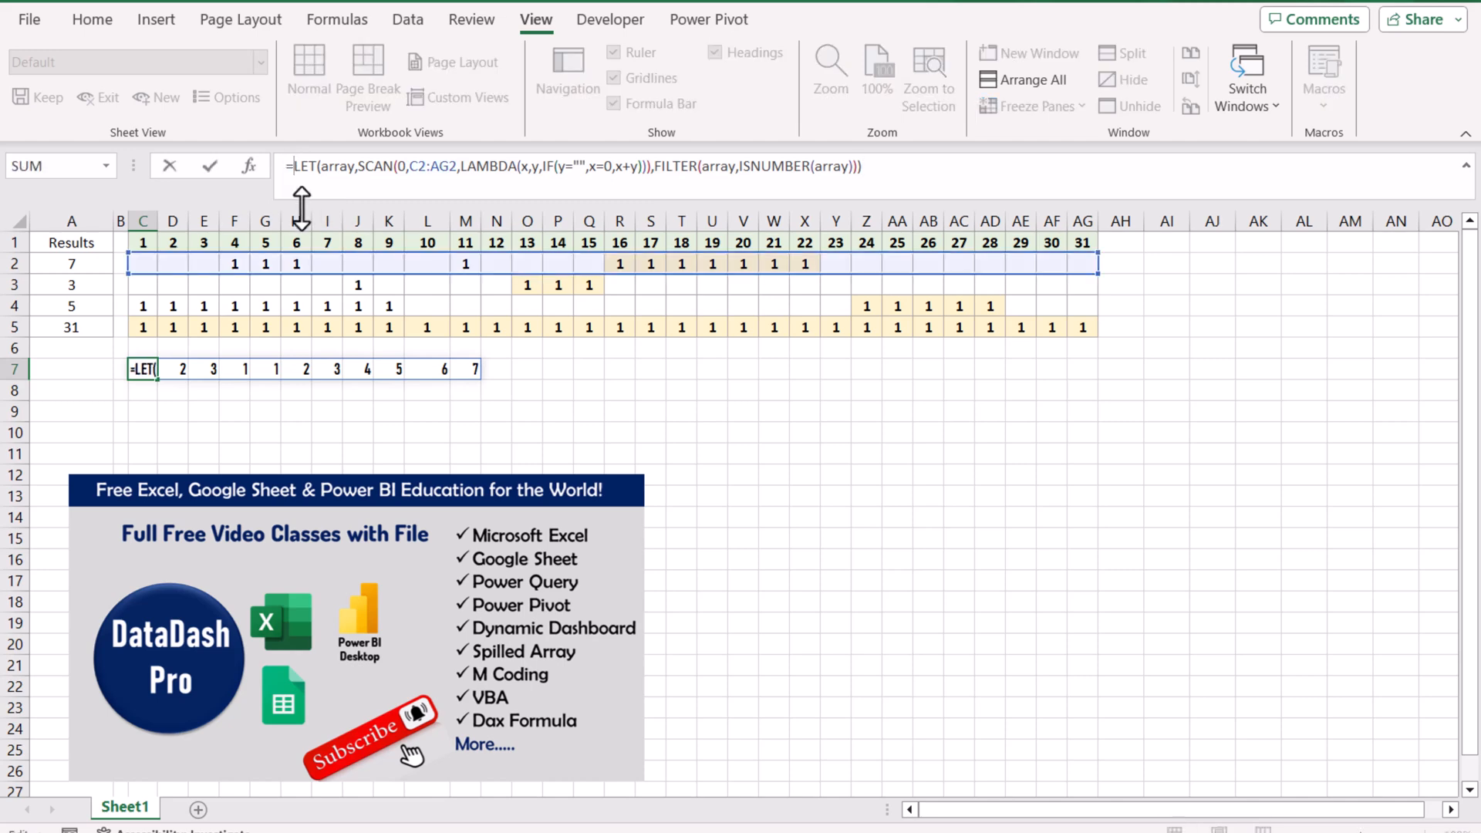
type("take(")
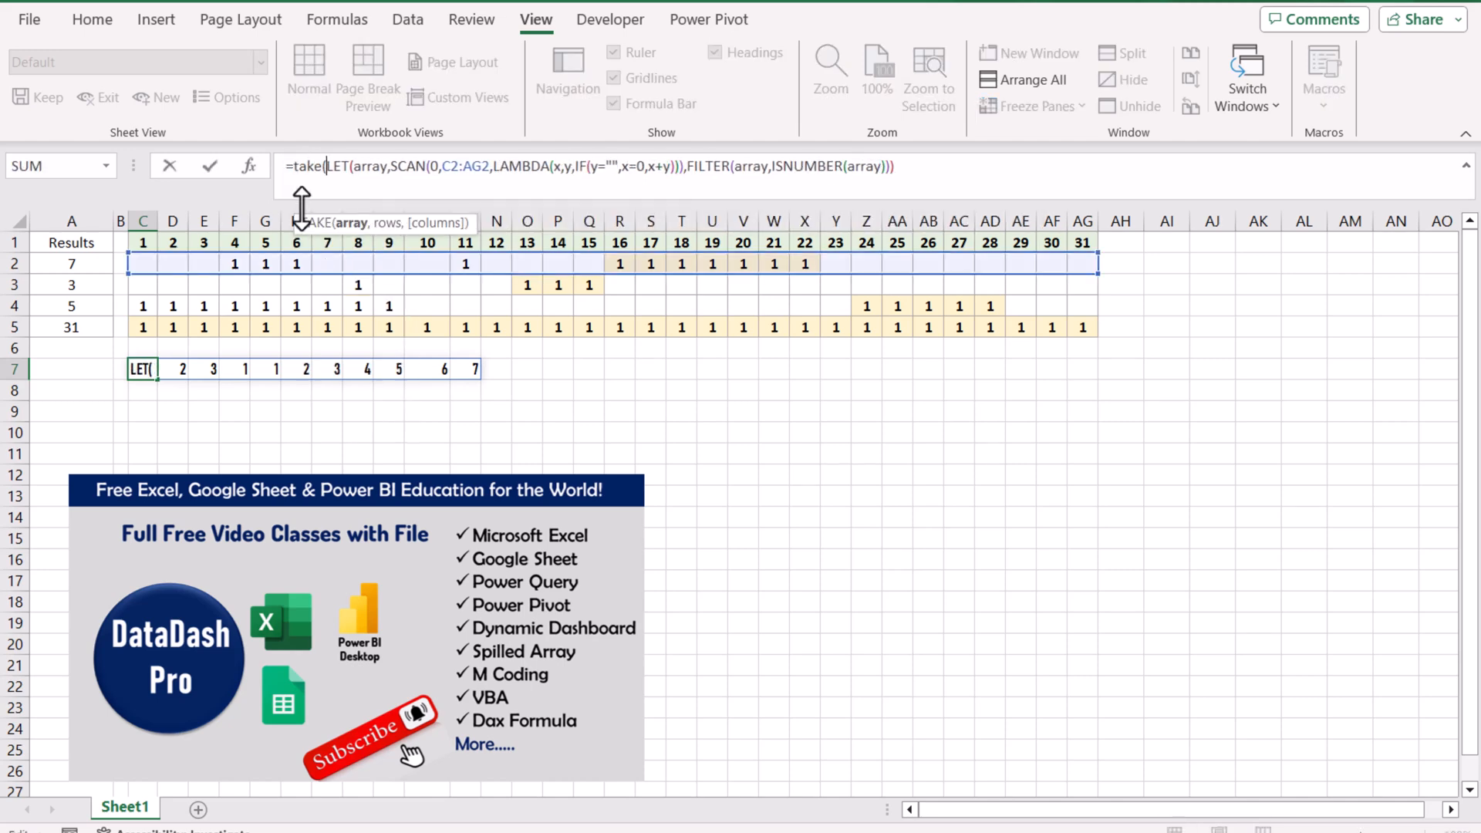
left_click_drag(325, 166, 943, 164)
left_click(944, 171)
type(",,")
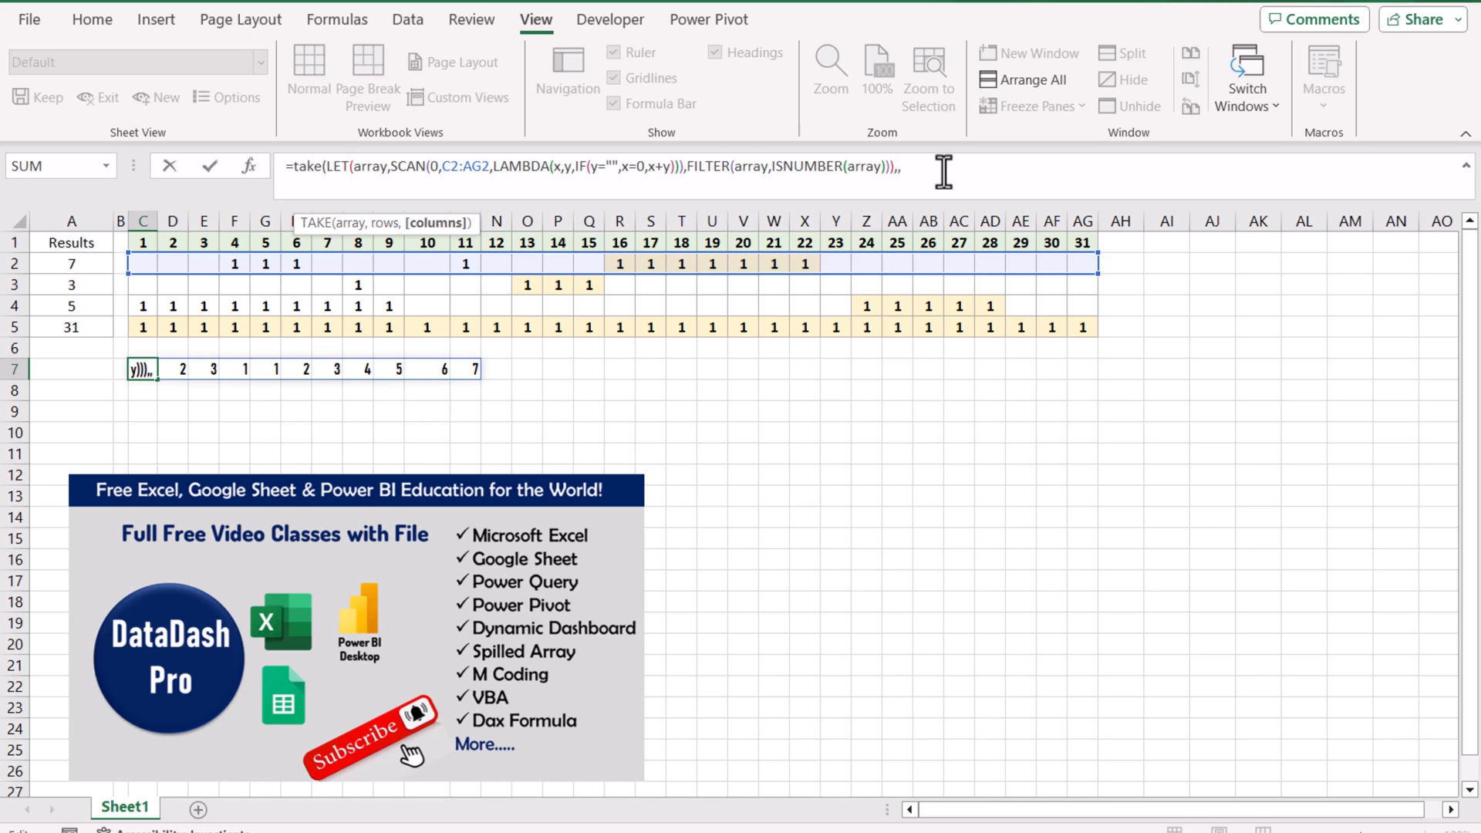
type("-1)")
key("Return")
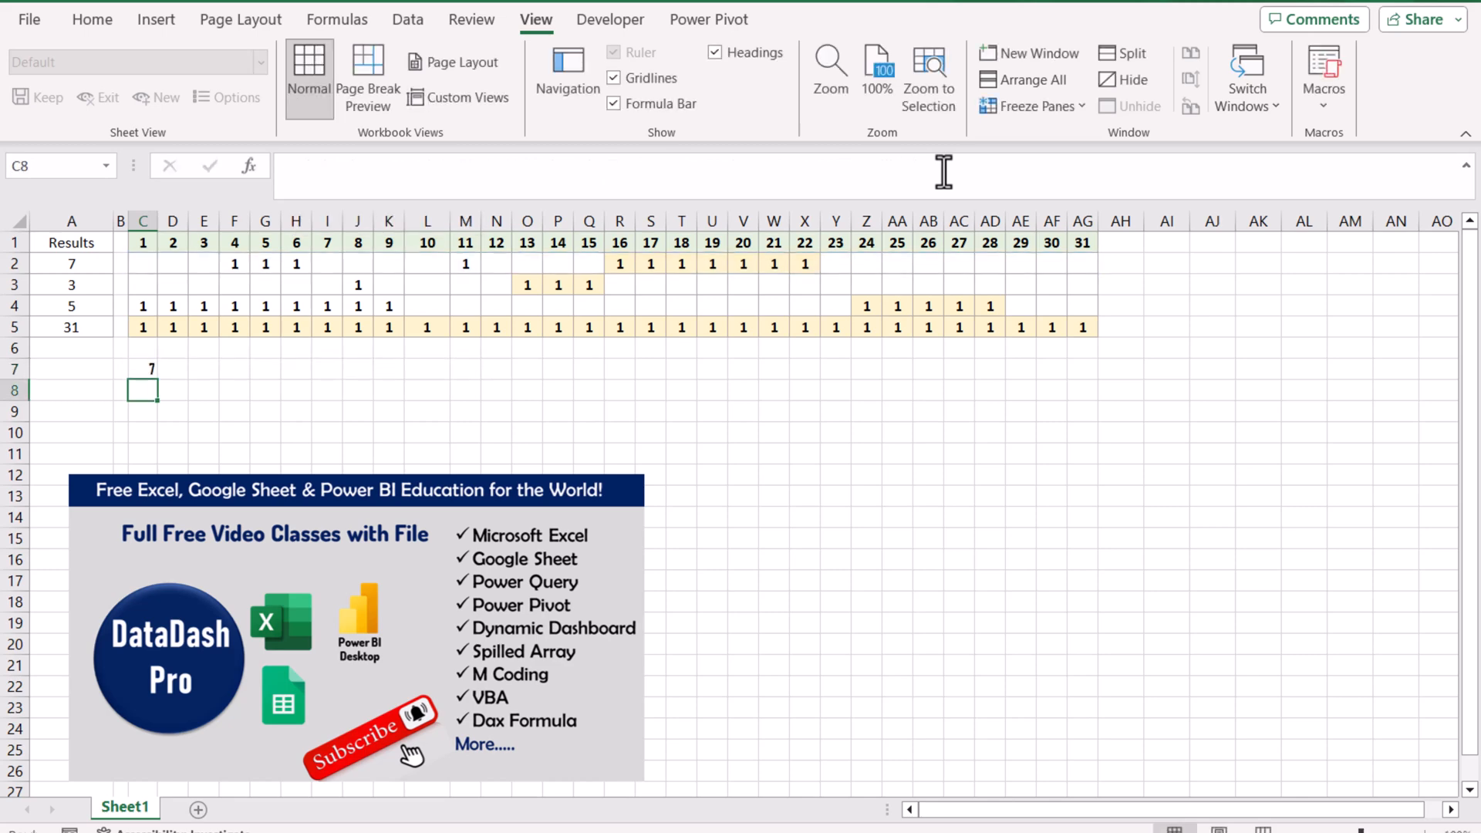
Step: Copy the full text of the TAKE formula from C7 and widen column B enough to show results
left_click(147, 372)
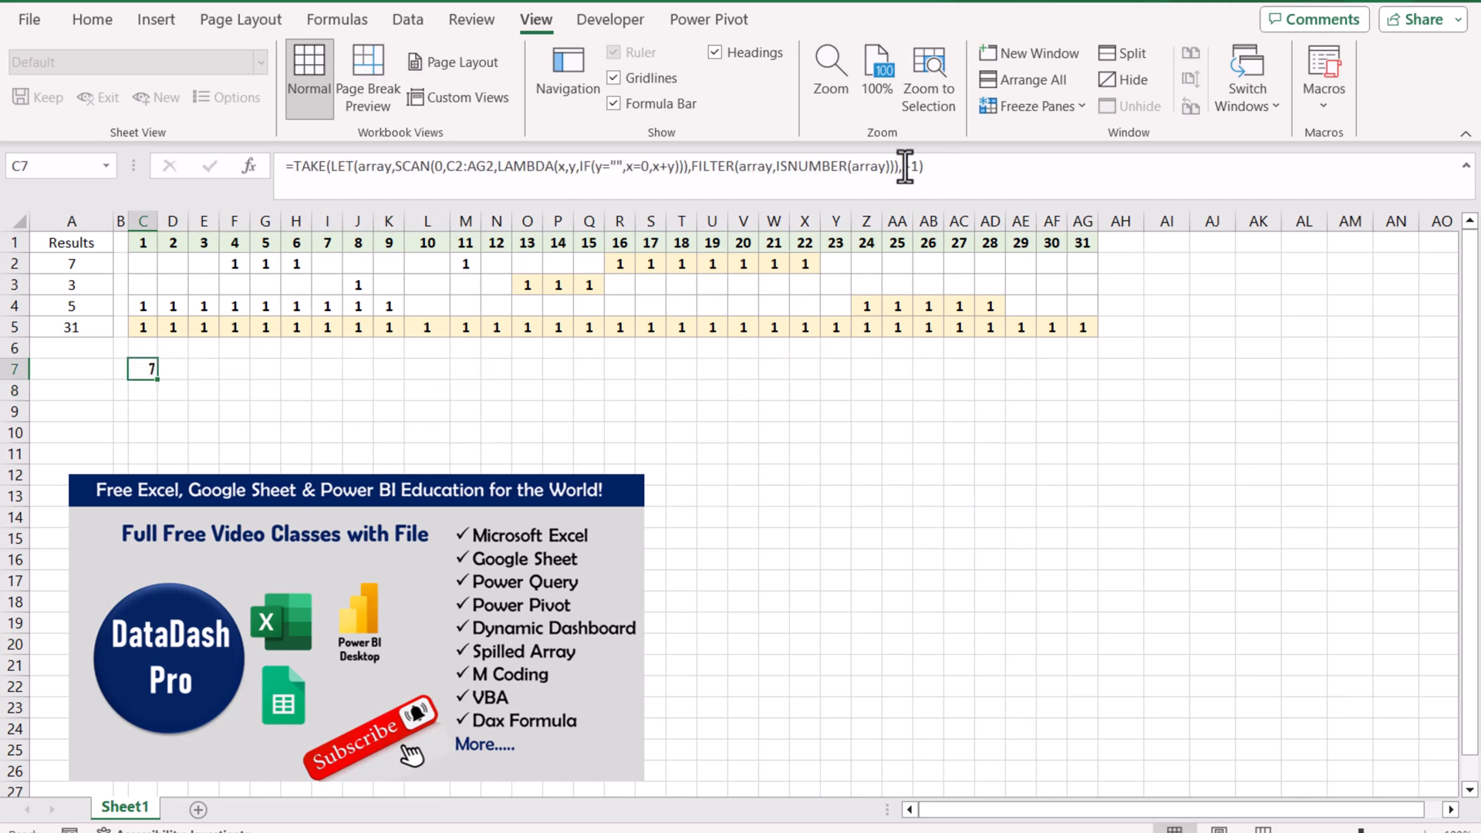
left_click_drag(956, 166, 102, 179)
key("ctrl+c")
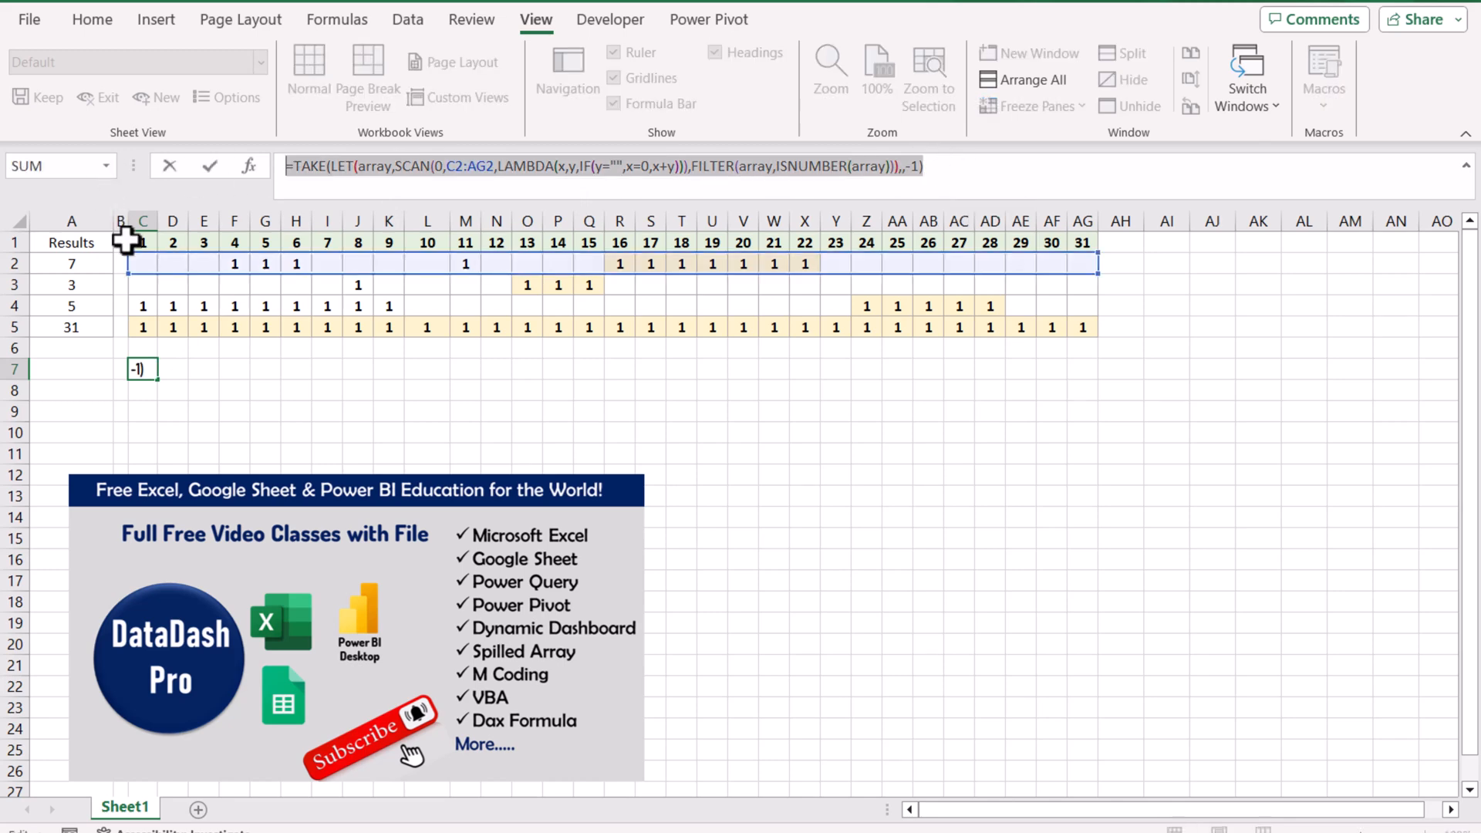
key("Escape")
left_click_drag(128, 222, 169, 222)
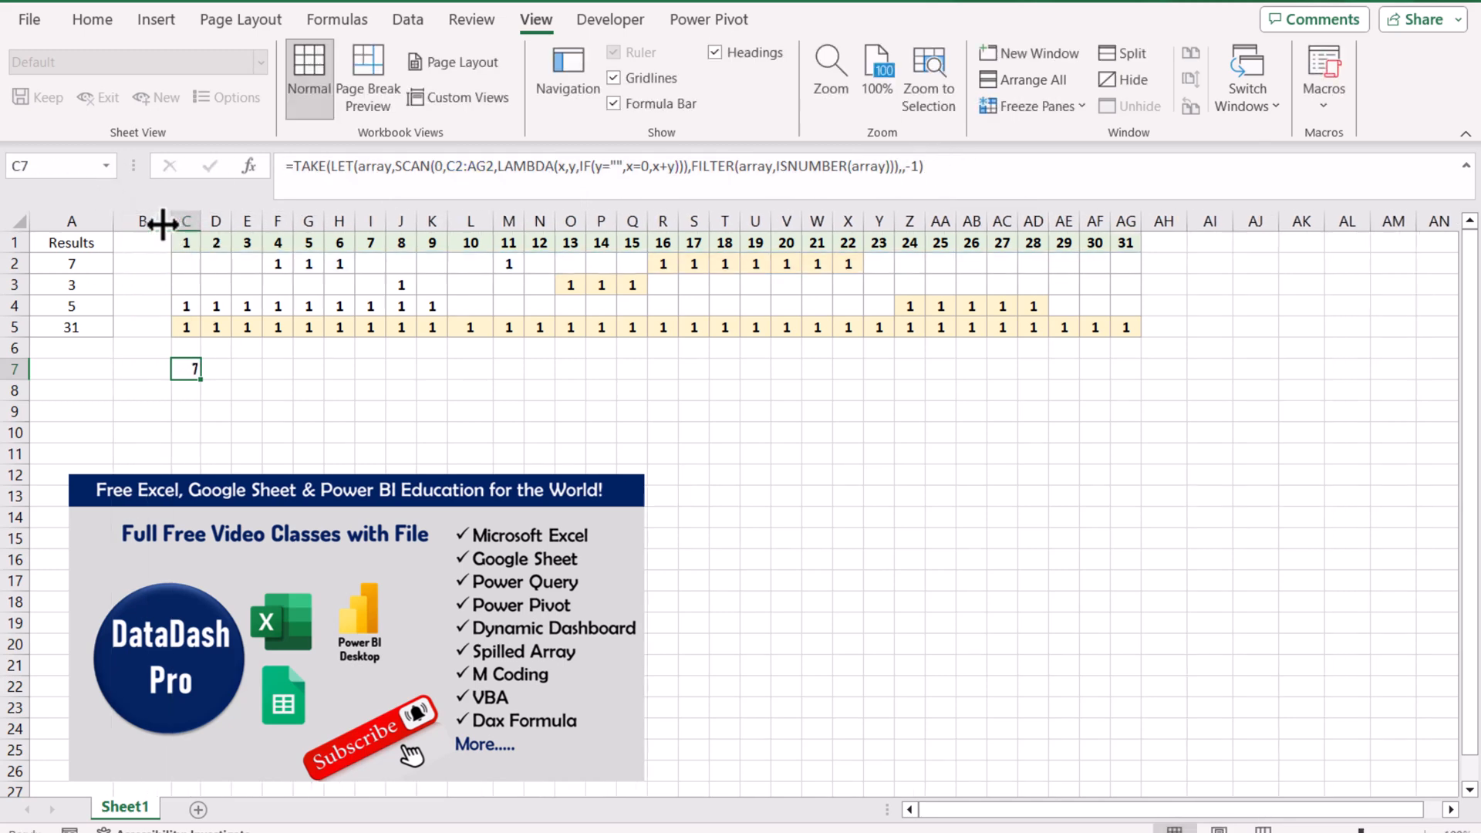
Step: Paste the copied formula into B2 and fill it down through B5
left_click(142, 263)
double_click(142, 264)
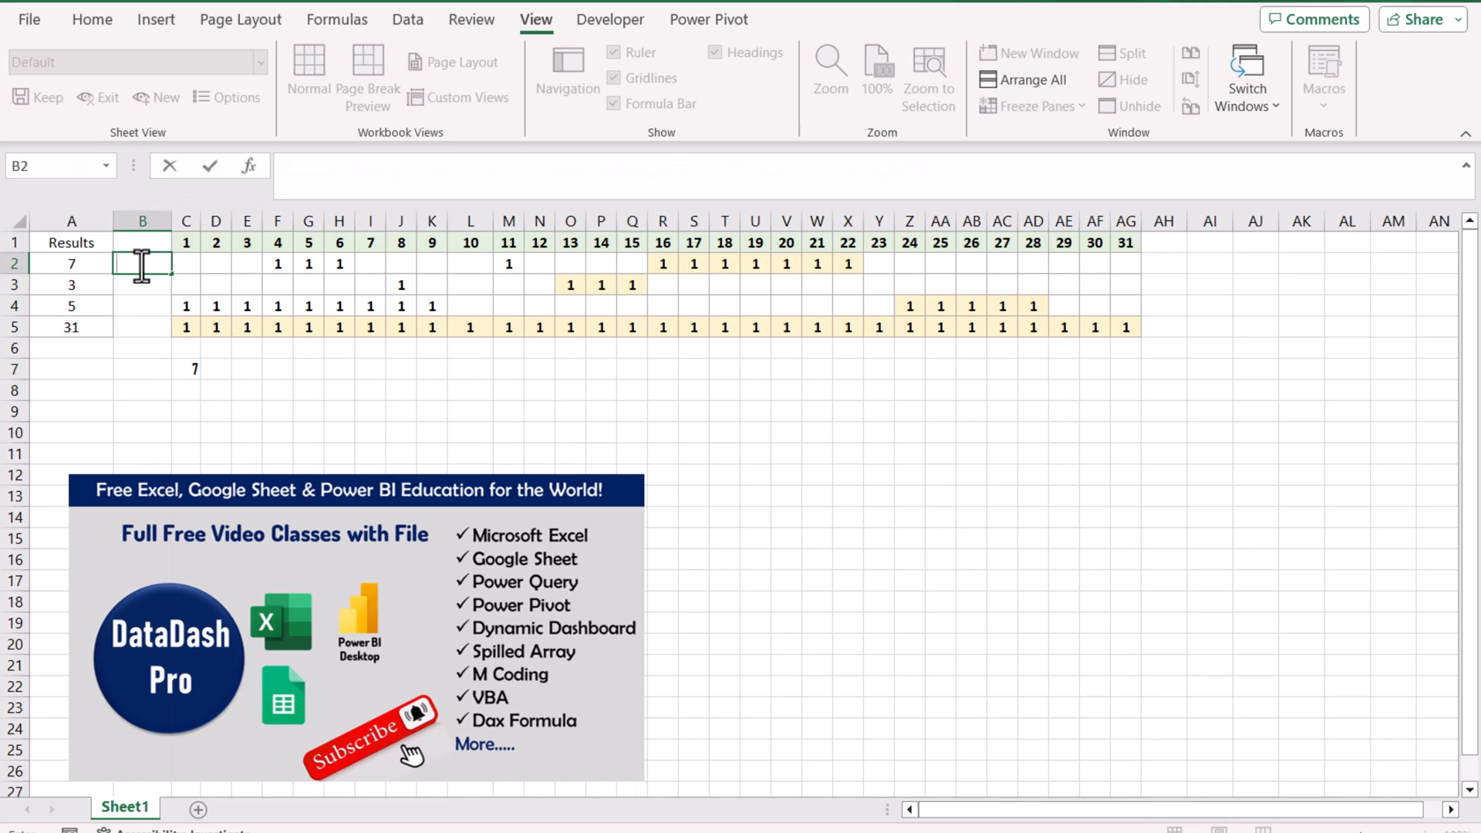
key("ctrl+v")
key("ctrl+Return")
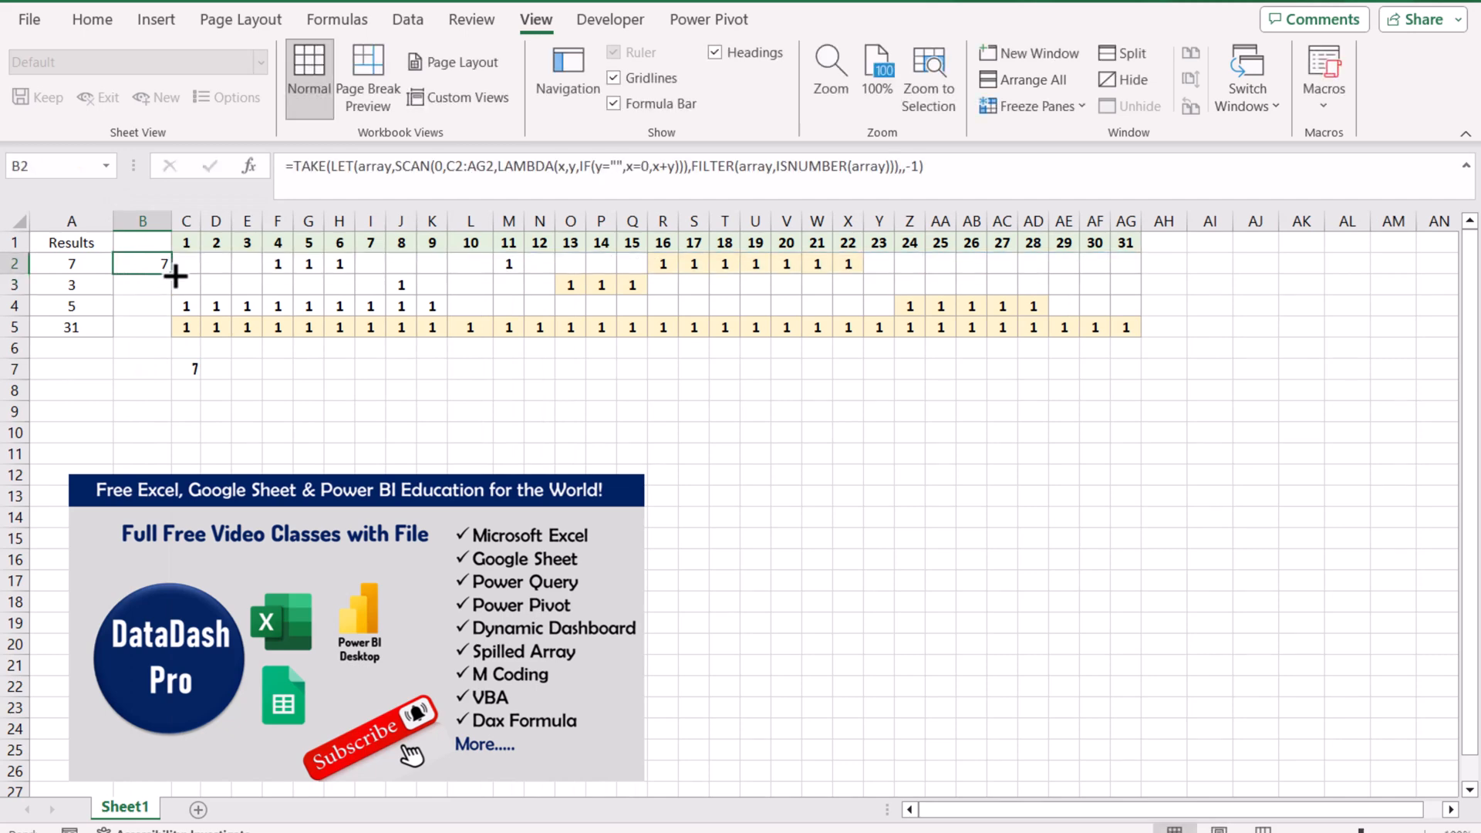
left_click_drag(176, 275, 159, 335)
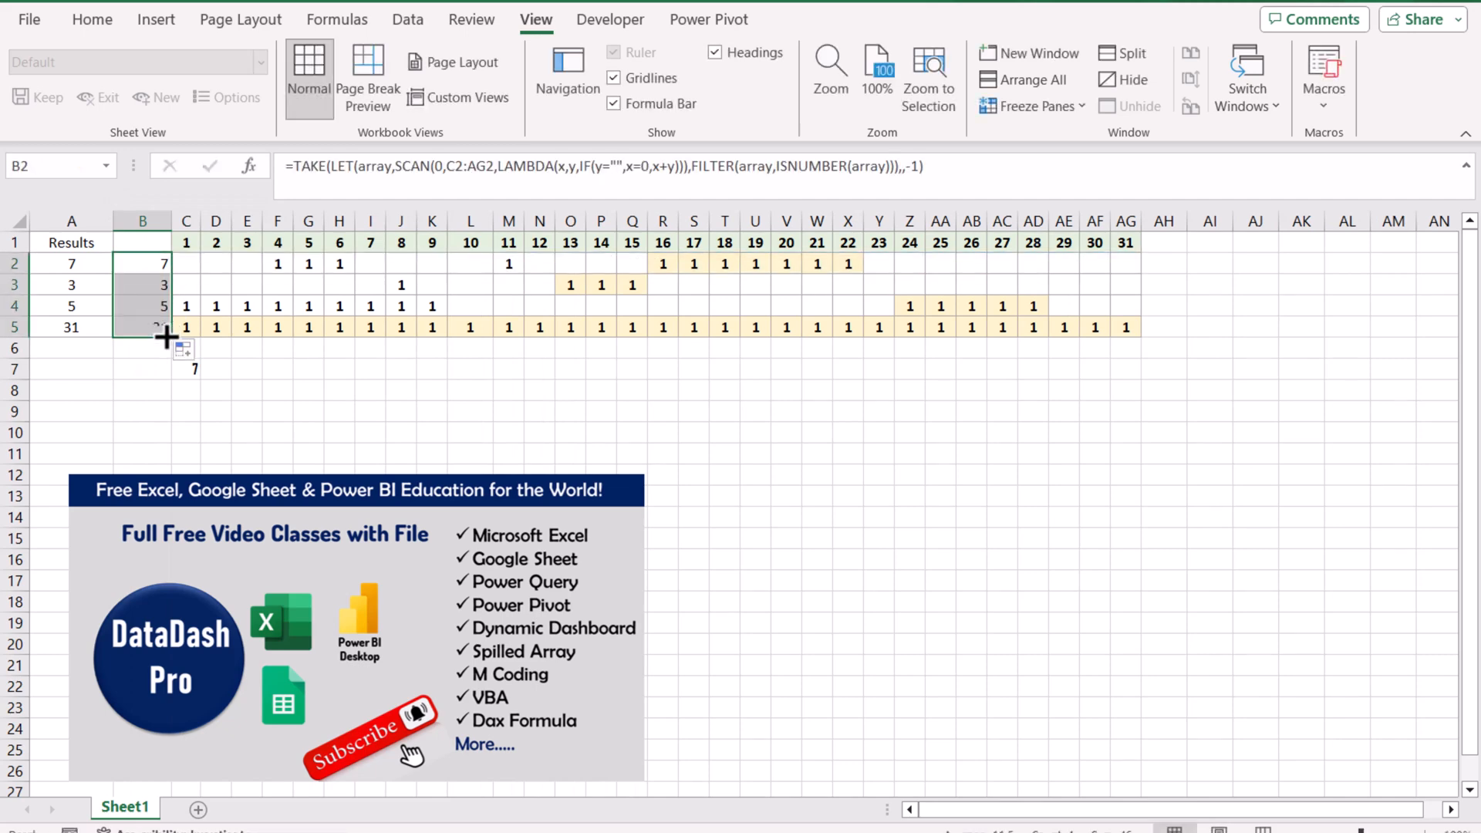
left_click(127, 333)
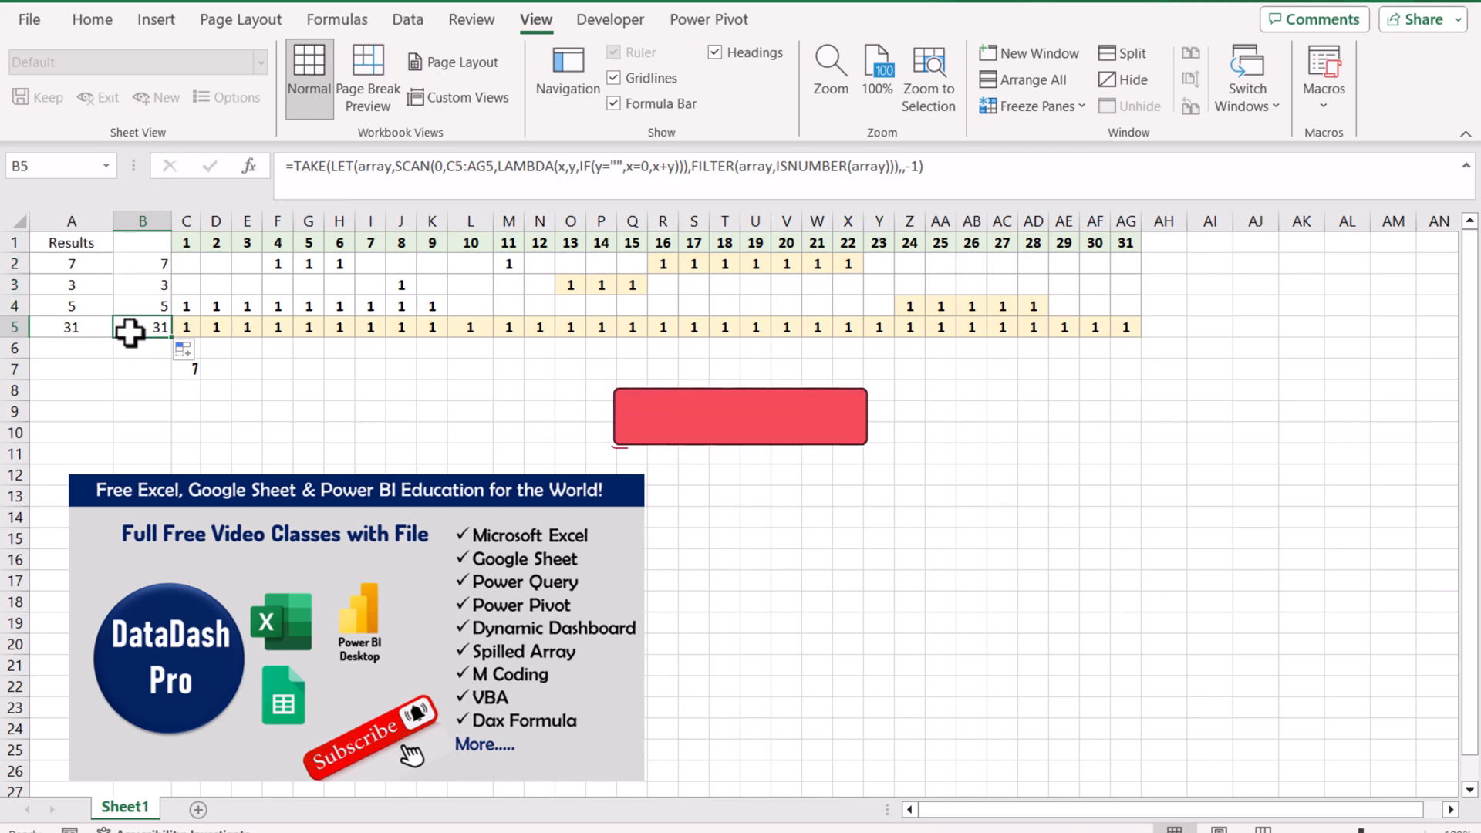